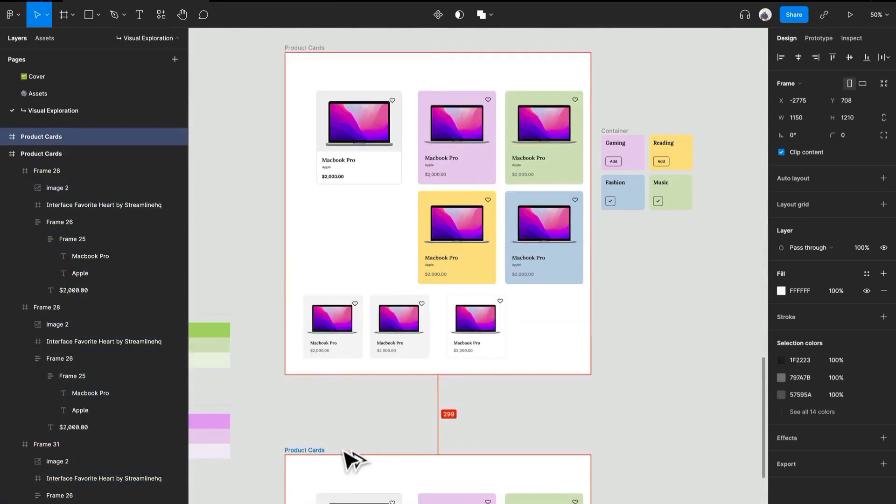
- Rename the duplicated lower Product Cards frame as Text Cards
key("ctrl+r")
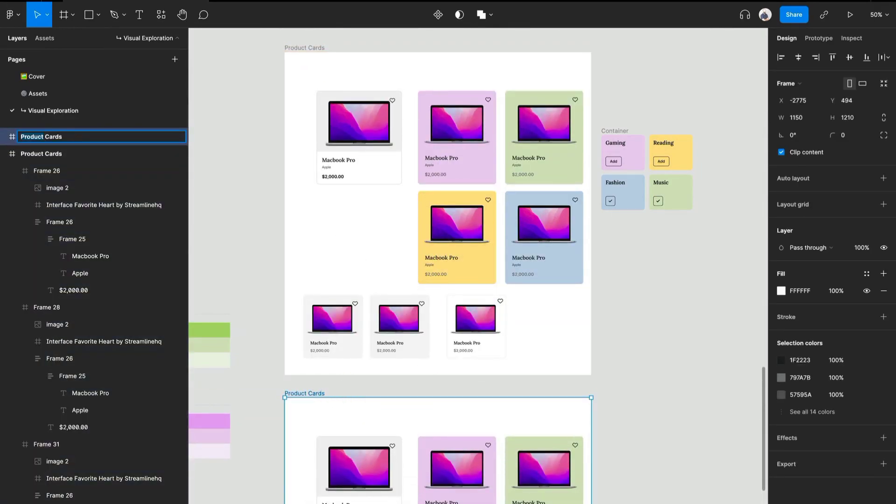
type("Text")
key("Return")
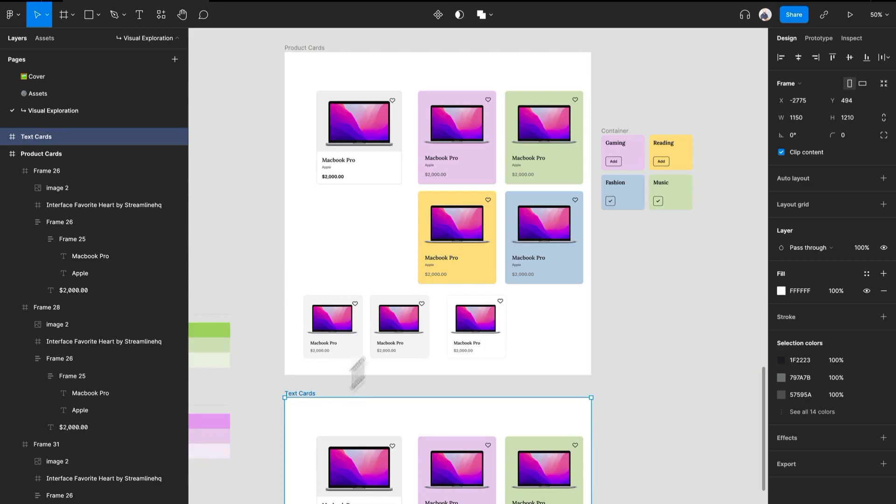
- Delete the large white laptop card and the two small grey cards from the Text Cards frame
scroll(386, 332, "down", 5)
left_click(397, 312)
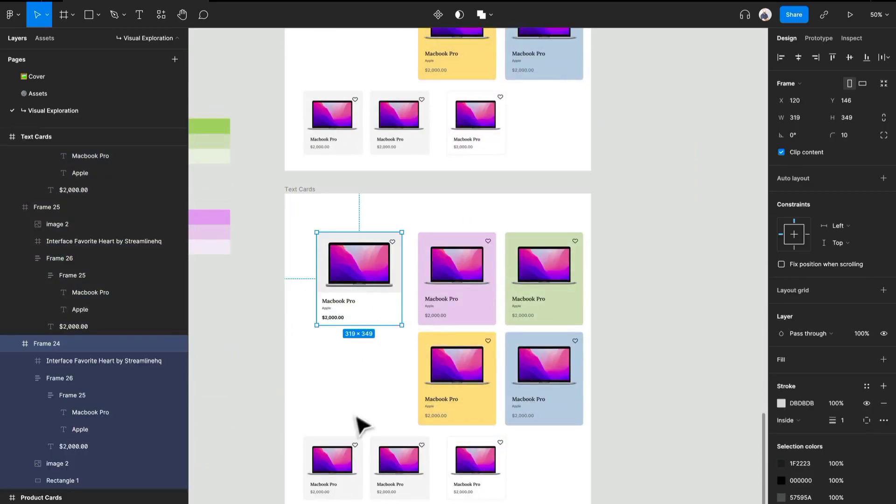
left_click(350, 457, "shift")
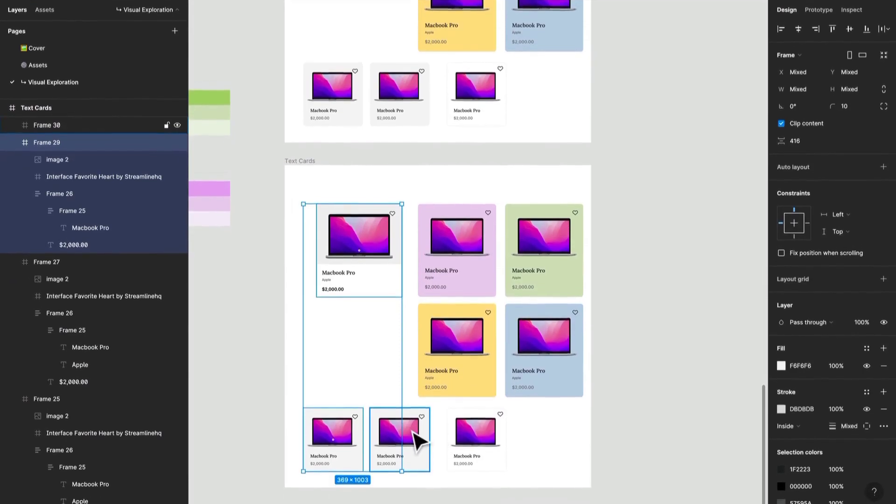
left_click(419, 441, "shift")
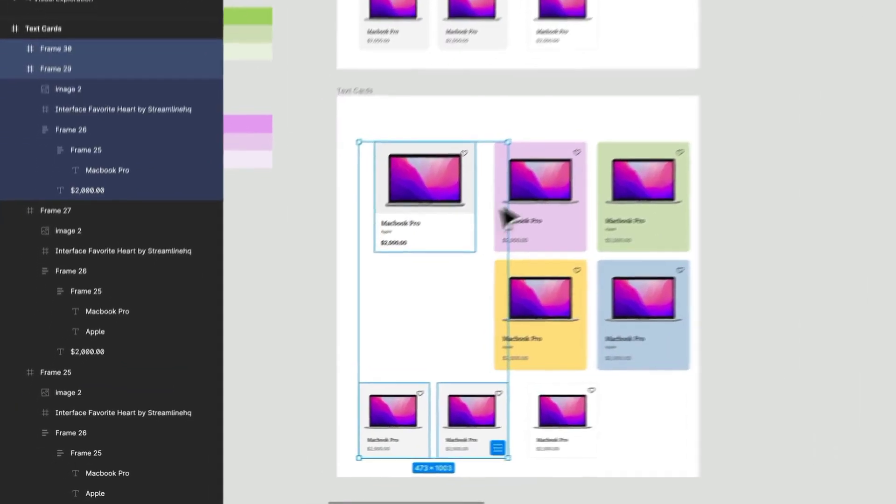
key("Delete")
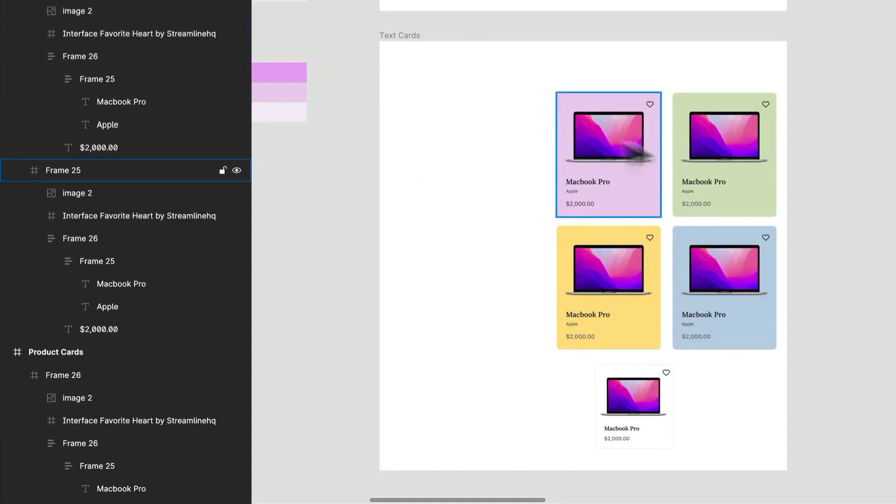
- Remove the laptop image from the purple card and move the card to the upper-left area of the Text Cards frame
double_click(646, 145)
key("Delete")
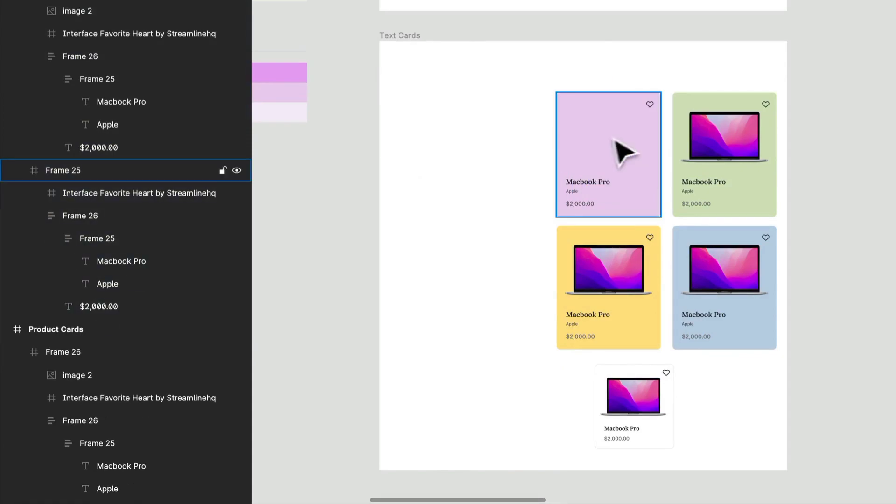
left_click_drag(587, 134, 428, 88)
- Ungroup the purple card's product name and brand, and delete its Apple and $2,000.00 texts
scroll(428, 88, "up", 3)
double_click(428, 196)
left_click(433, 186)
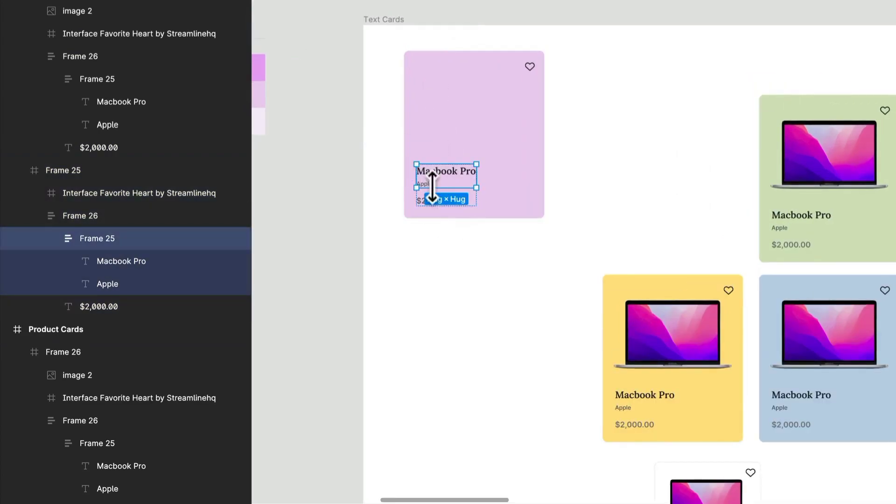
key("ctrl+shift+g")
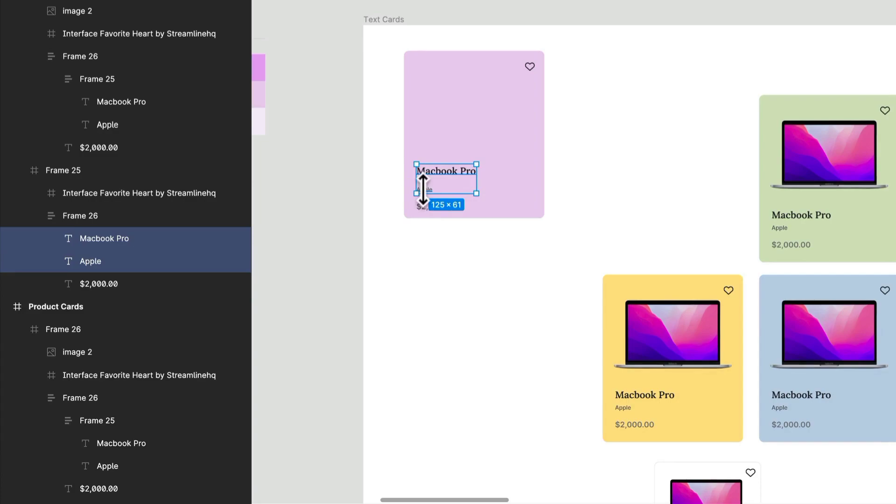
left_click(426, 189)
left_click(428, 207, "shift")
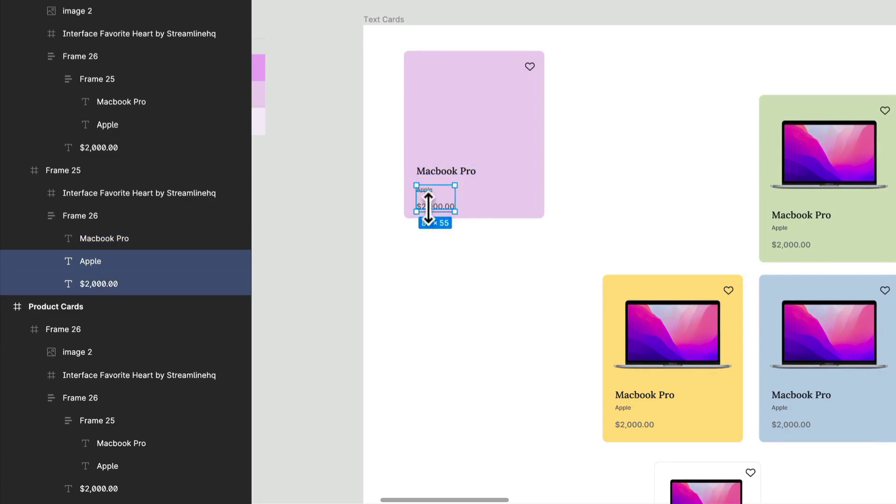
key("Delete")
- Move the Macbook Pro title out of its nested frame to the upper part of the purple card
left_click(457, 165)
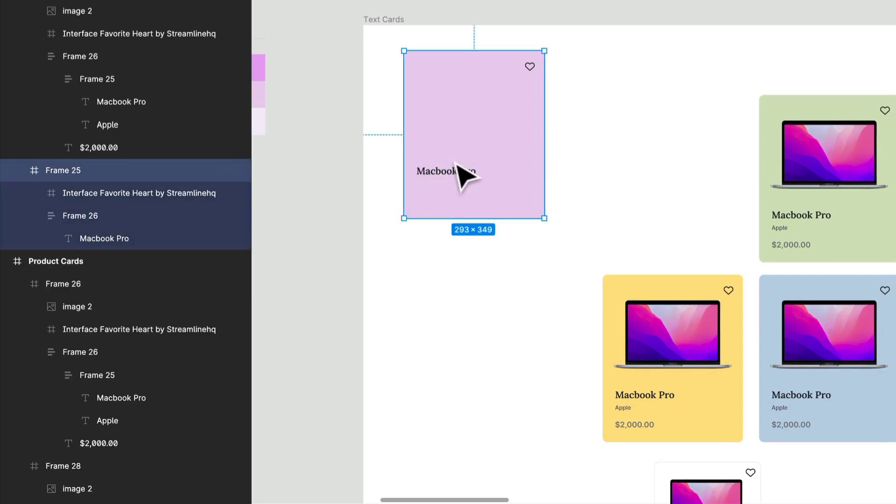
double_click(462, 177)
left_click_drag(464, 176, 458, 100)
scroll(634, 147, "down", 2)
left_click_drag(748, 126, 426, 335)
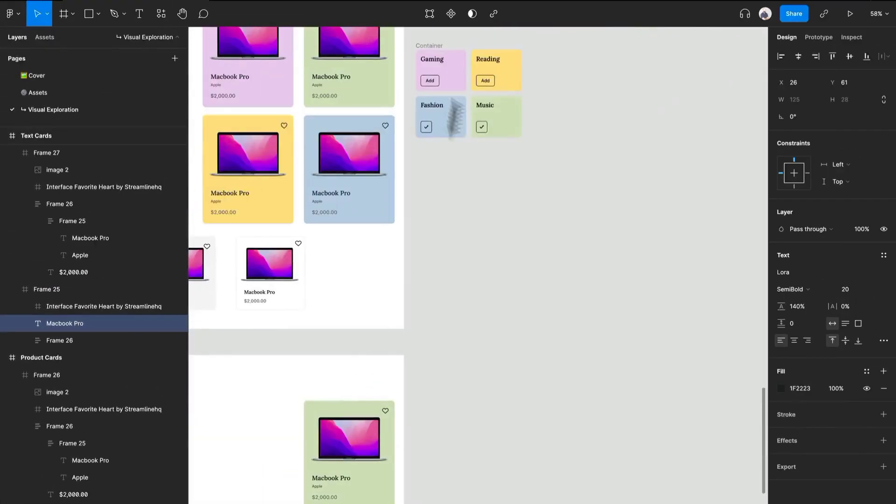
left_click(432, 63)
double_click(440, 75)
left_click_drag(440, 74, 447, 107)
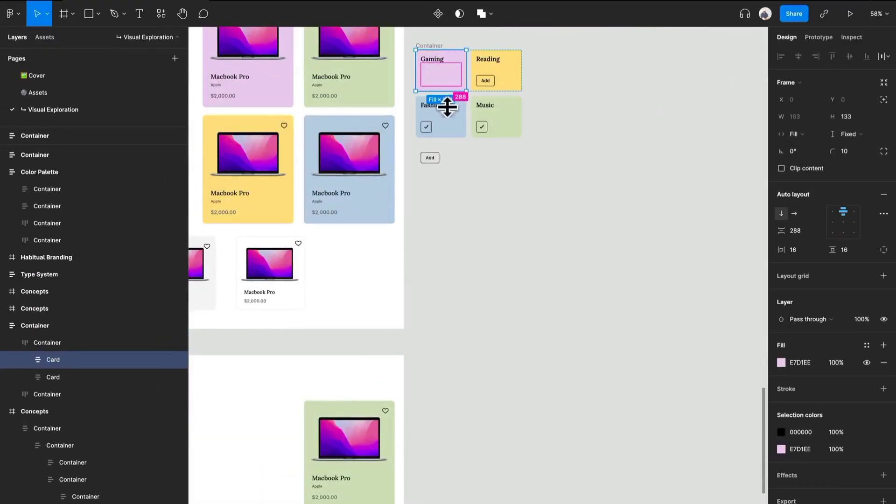
key("Escape")
- Bring the Gaming card into the Text Cards frame and delete the stripped-down purple product card there
double_click(460, 68)
left_click_drag(459, 67, 450, 369)
left_click(348, 426)
key("Delete")
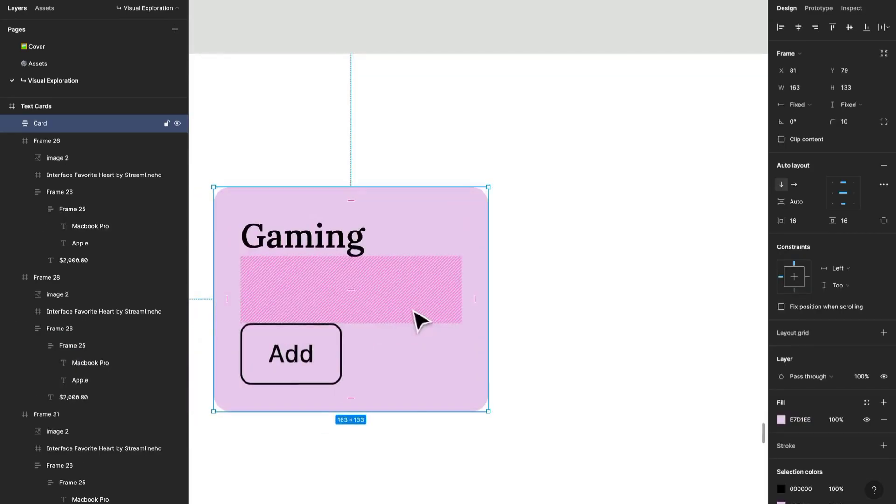
- Examine the text settings of the Gaming title and the layout settings of the Add button
scroll(414, 313, "down", 2)
double_click(349, 249)
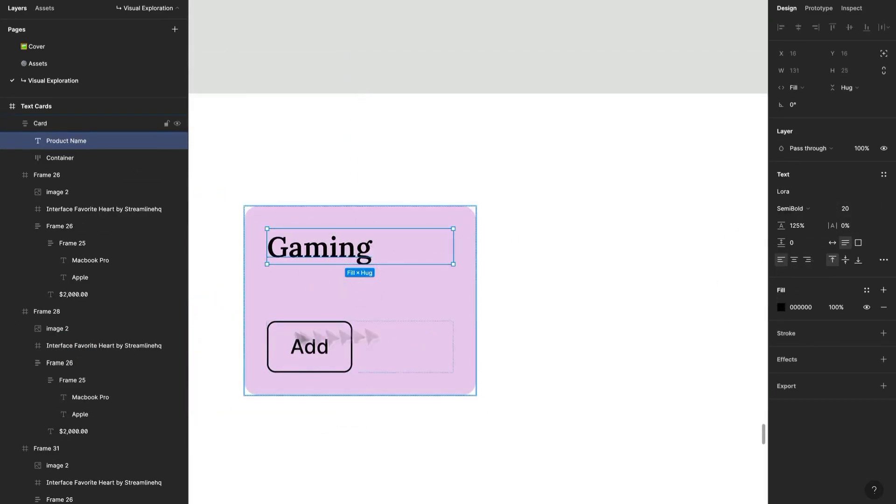
double_click(314, 344)
scroll(308, 334, "down", 5)
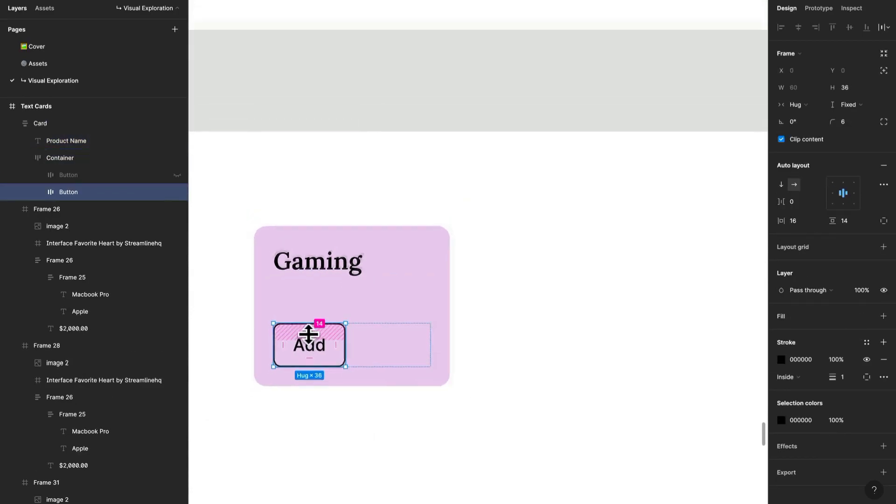
scroll(343, 339, "down", 2)
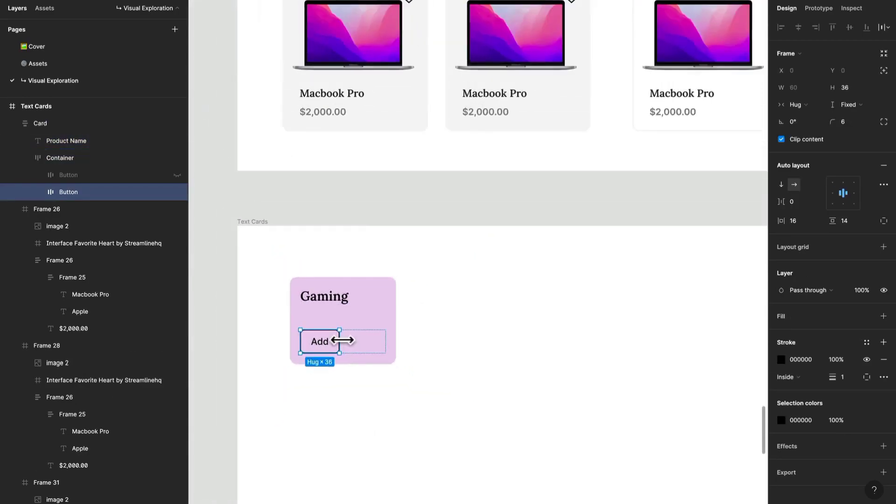
- Duplicate the Gaming card to the right of the original and align the copy's Add button to the card's right side
left_click(341, 205)
left_click(361, 321)
left_click_drag(369, 328, 392, 296)
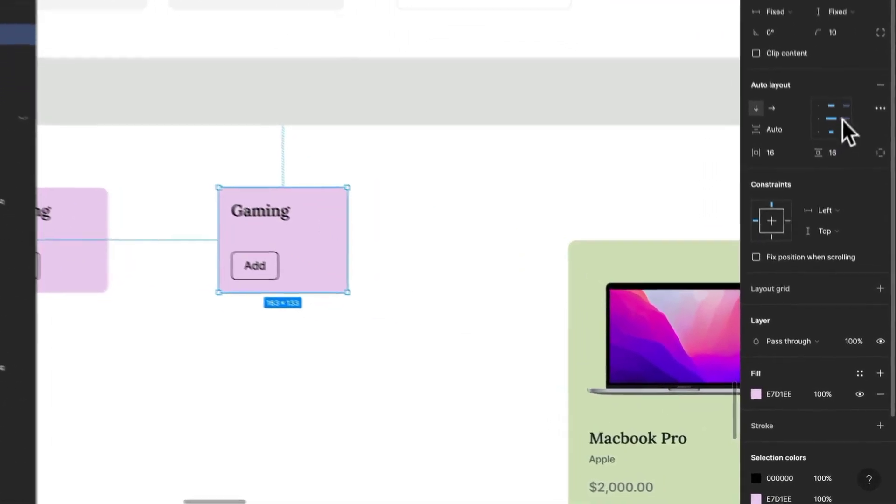
left_click(239, 261)
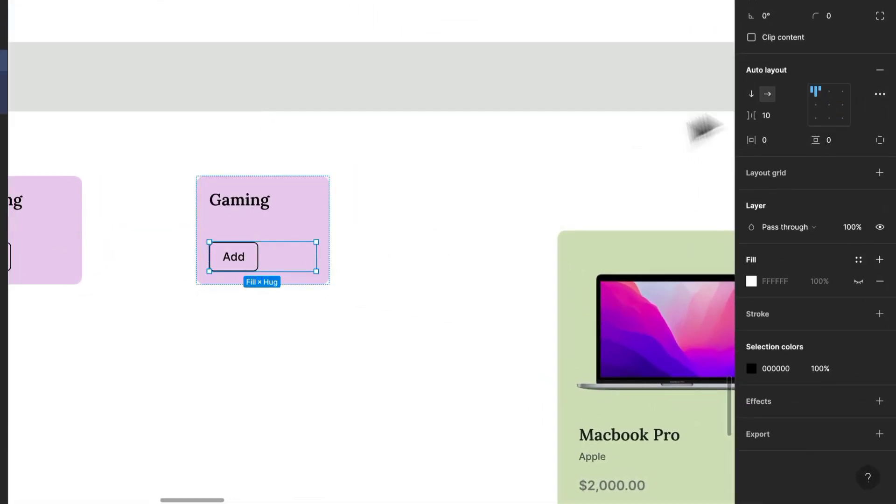
left_click(842, 92)
left_click(422, 280)
- Run the Streamline Icons plugin and open its Core Line - Free icon set
right_click(410, 208)
mouse_move(443, 171)
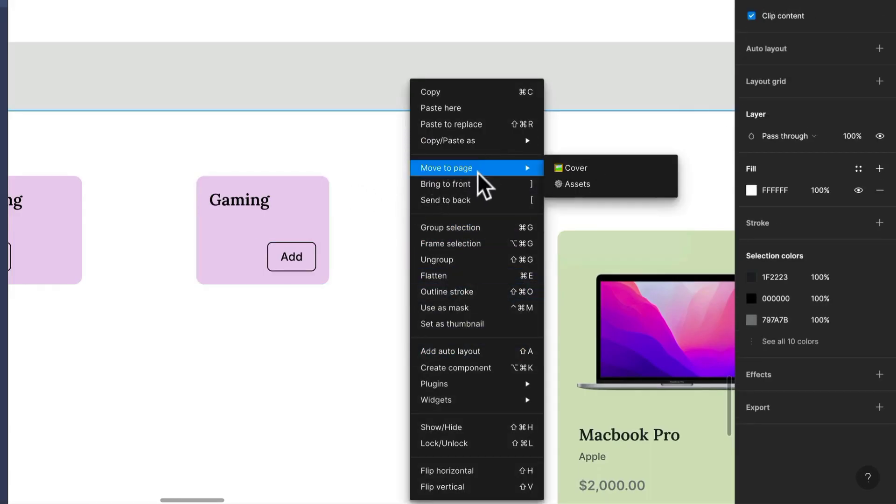
mouse_move(536, 380)
left_click(609, 171)
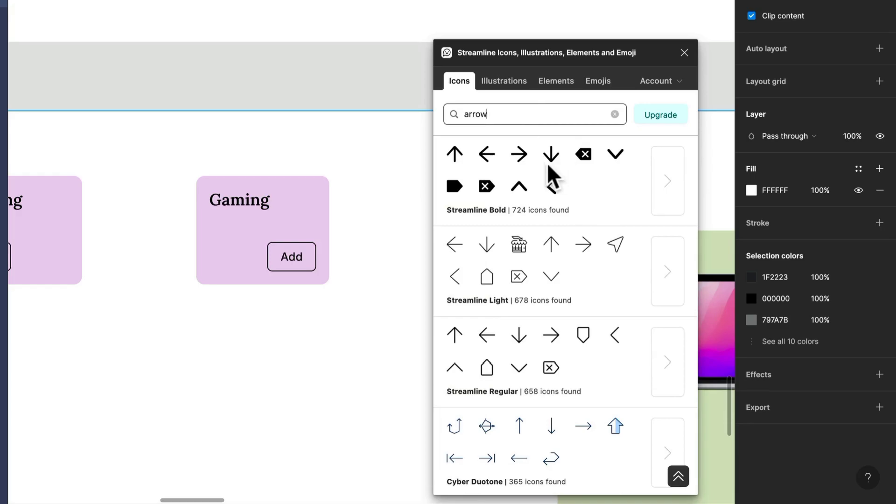
left_click_drag(498, 120, 444, 94)
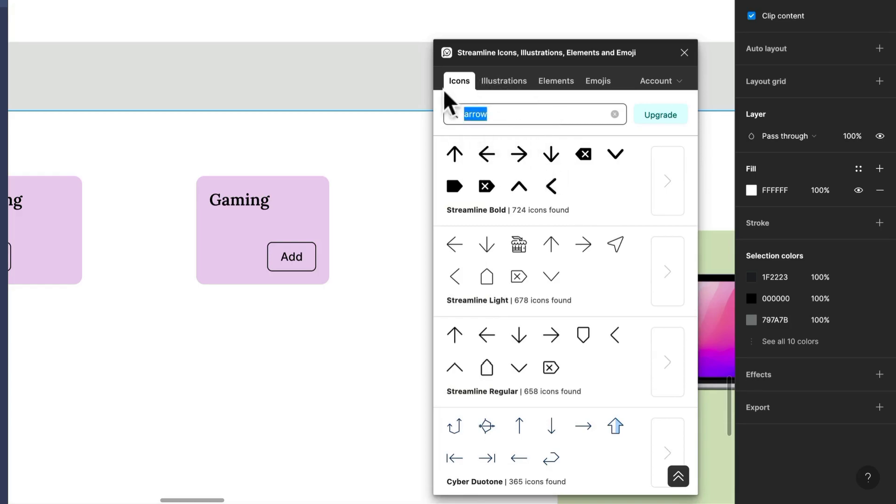
left_click(646, 215)
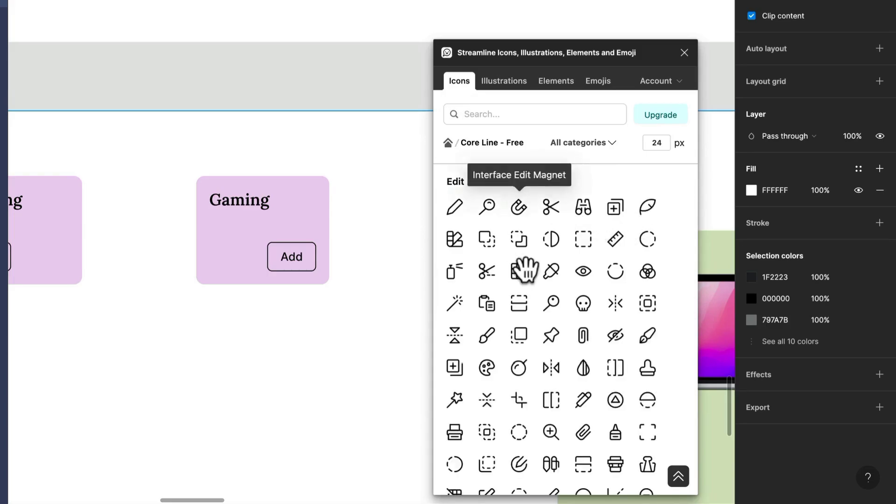
- Search the Core Line - Free icon set for "arrow"
scroll(525, 267, "down", 2)
scroll(525, 267, "down", 2)
left_click(536, 91)
type("a")
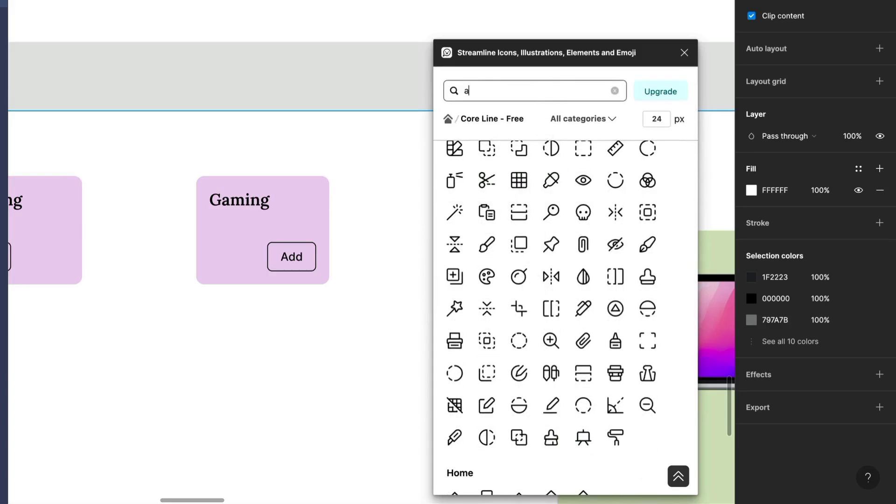
type("rr")
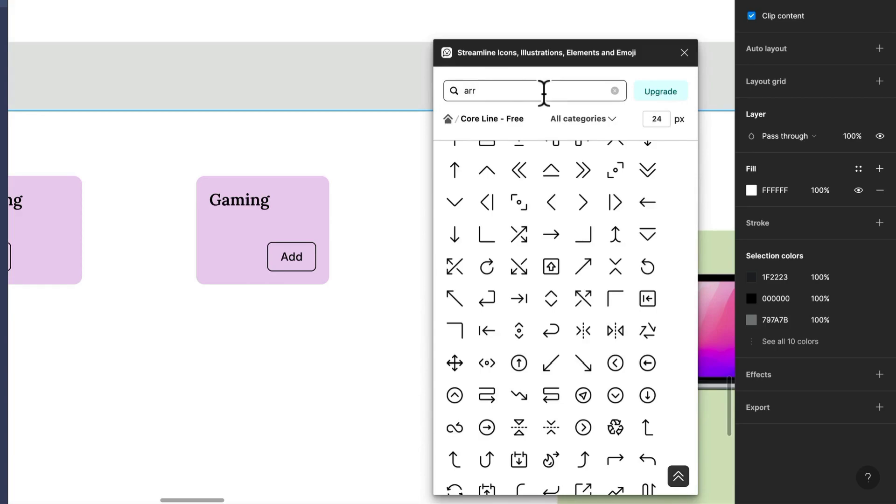
type("ow")
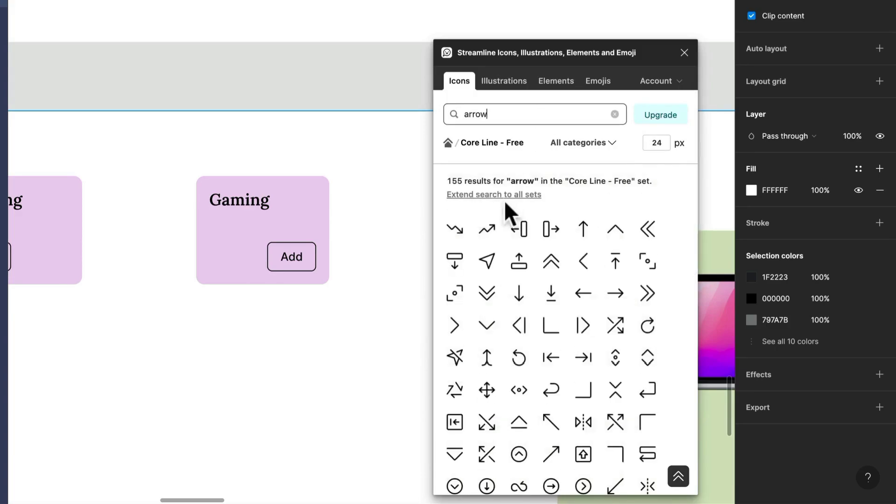
- Place the right-pointing chevron icon below the duplicated Gaming card and resize it to 16 × 16
scroll(524, 254, "down", 1)
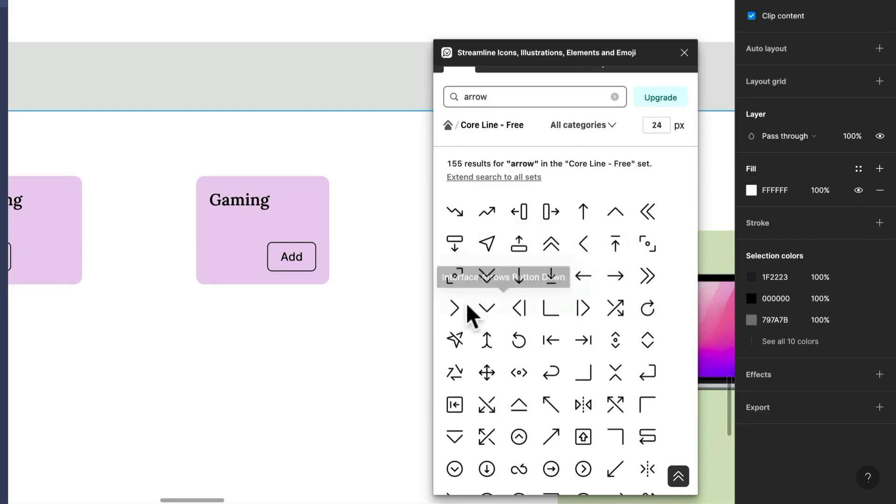
left_click_drag(451, 317, 252, 339)
scroll(247, 343, "up", 2)
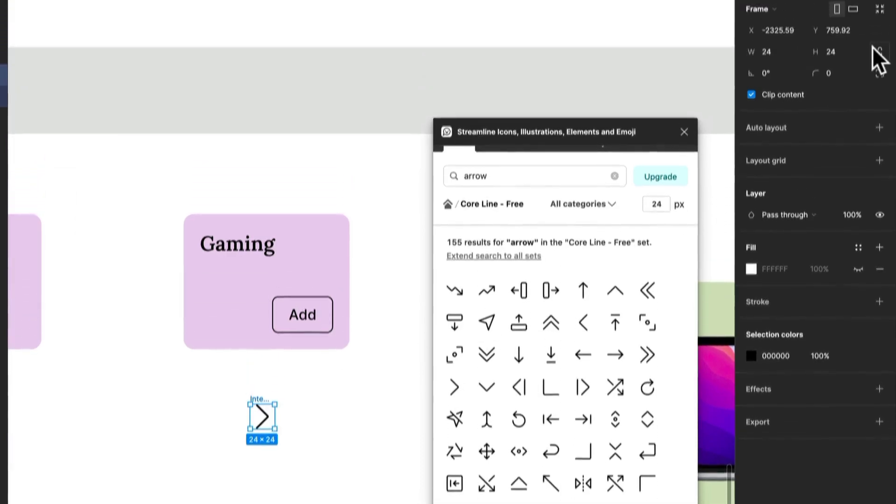
key("Return")
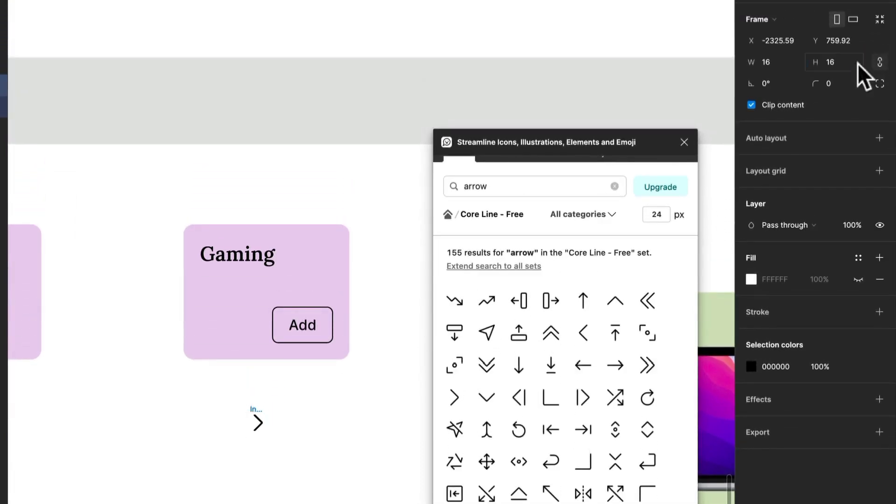
- Wrap the chevron icon in a frame, add auto layout to it and centre its content
key("alt")
key("alt+super+g")
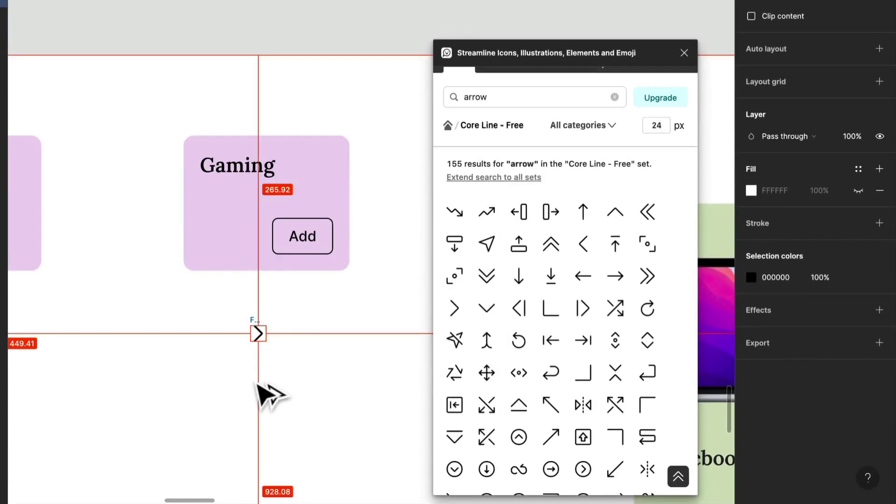
key("shift+a")
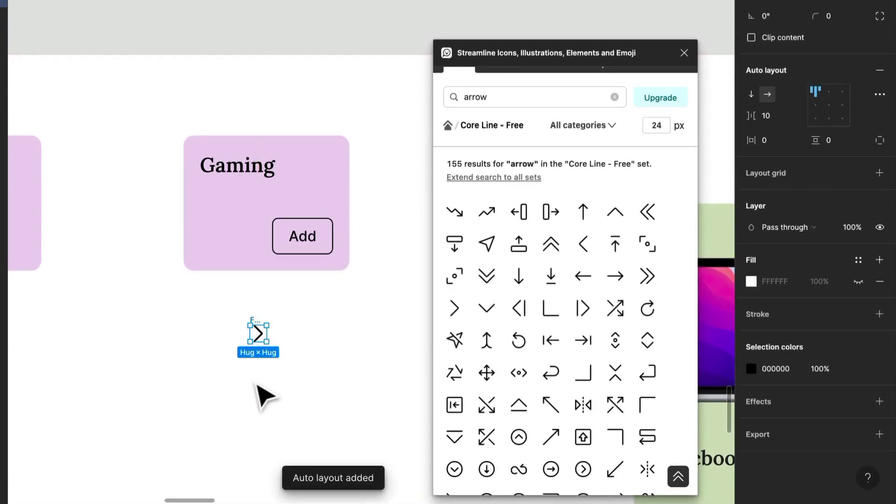
left_click(828, 105)
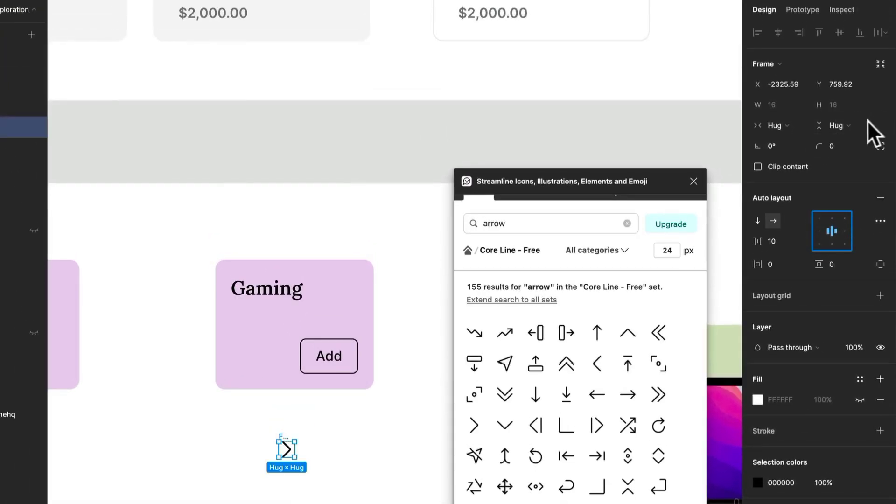
- Switch the chevron's frame to fixed width and fixed height, and set its height to 32
left_click(855, 124)
left_click(850, 111)
left_click(772, 125)
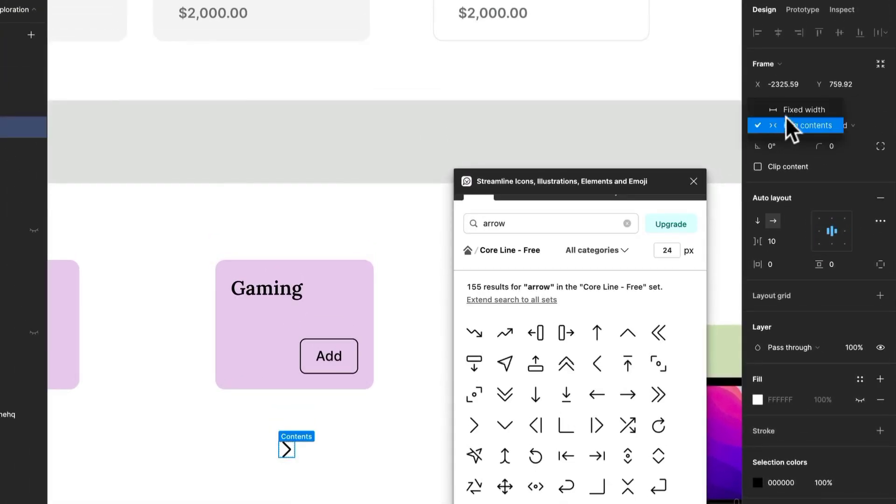
left_click(783, 113)
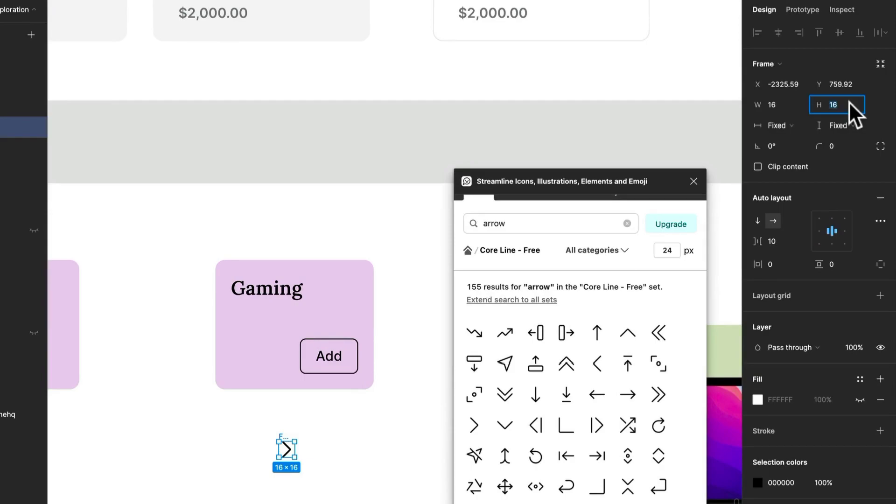
type("32")
key("Return")
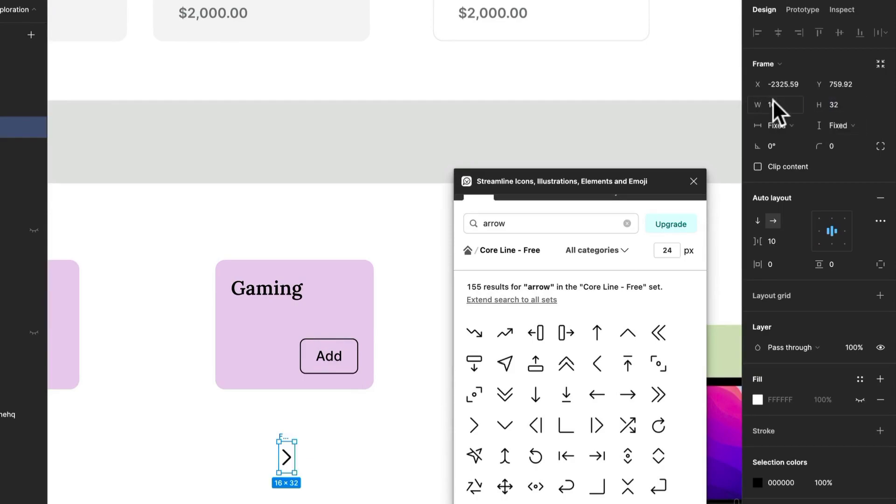
- Set the chevron frame's width to 32 and corner radius to 100, and make its white fill visible
type("32")
key("Return")
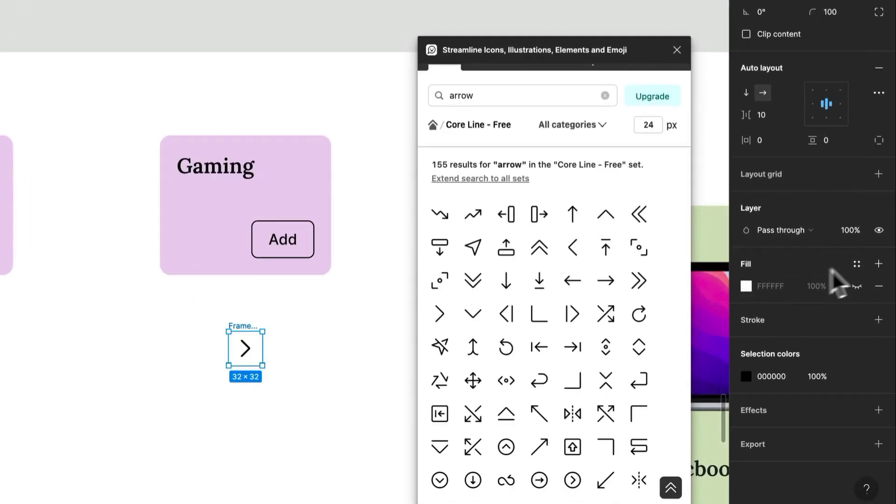
left_click(860, 400)
- Move the chevron button into the duplicated Gaming card's button container and delete the Add button there
left_click_drag(252, 355, 235, 243)
left_click(292, 252)
key("Delete")
- Resize the round chevron button in the Gaming card to 40 × 40
double_click(297, 241)
double_click(297, 241)
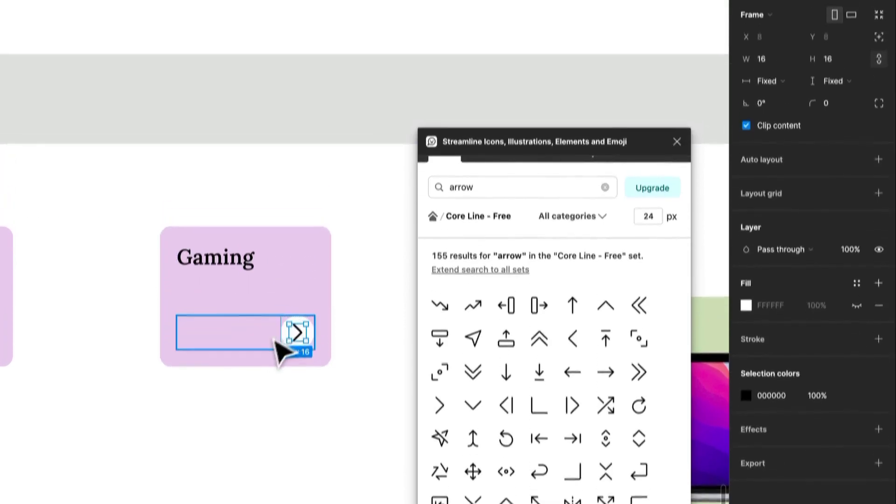
key("Escape")
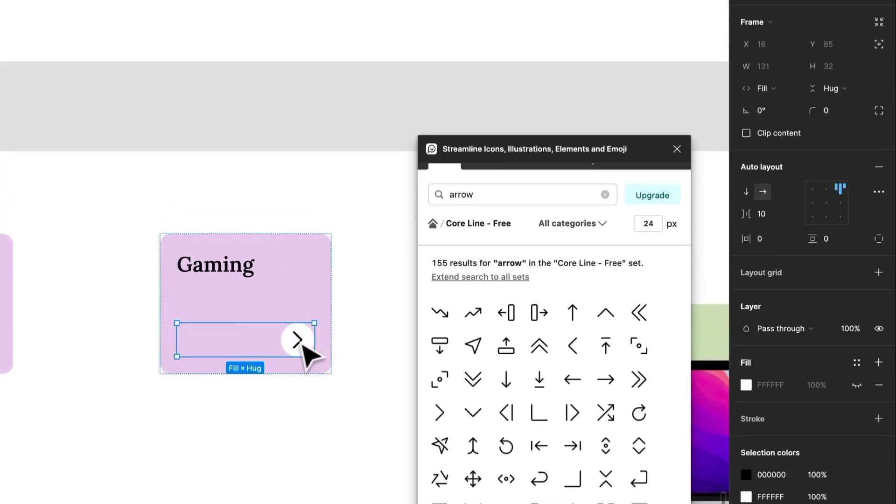
left_click(304, 345)
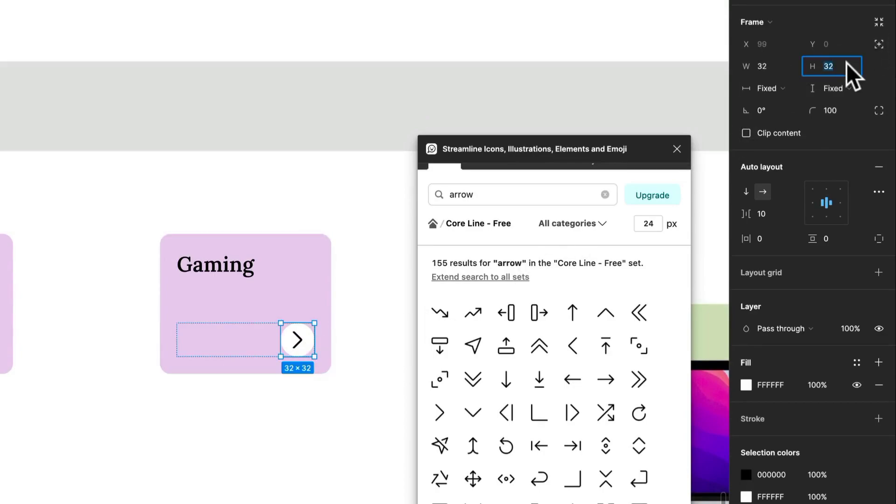
type("40")
key("Return")
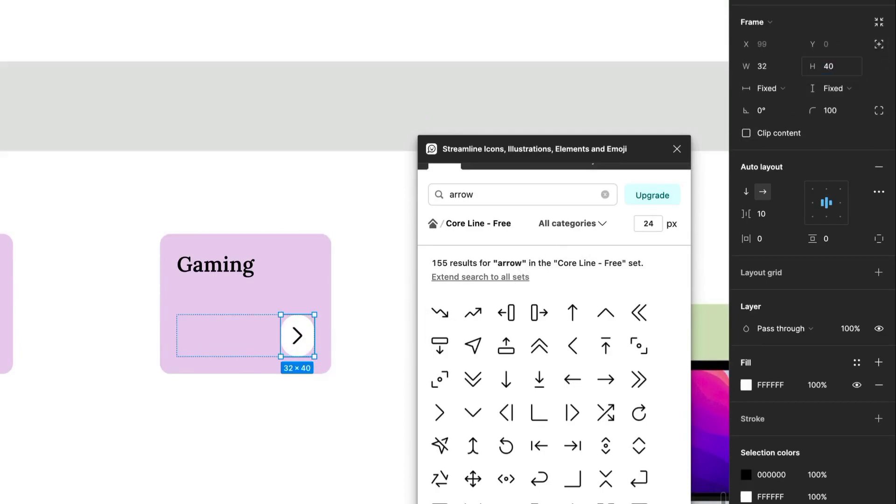
left_click(784, 69)
type("40")
key("Return")
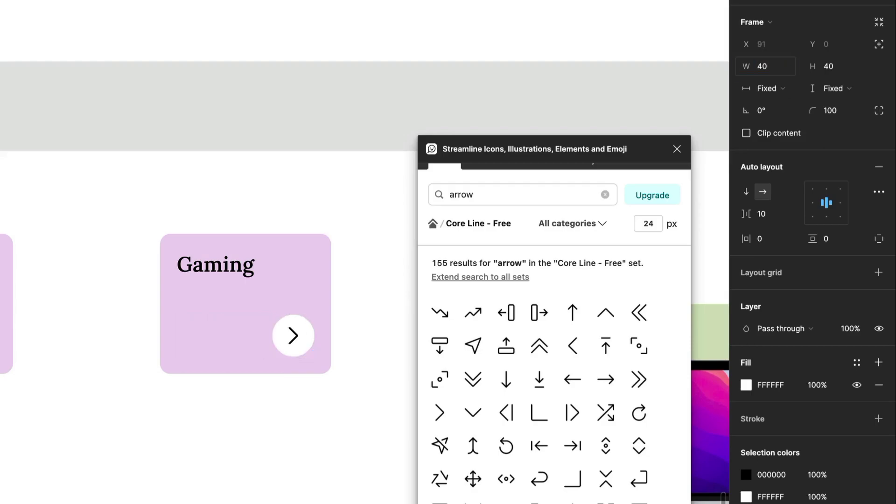
- Paste a copy of the chevron button into the Buttons frame and place it in the empty space beside the small buttons
scroll(391, 279, "down", 10)
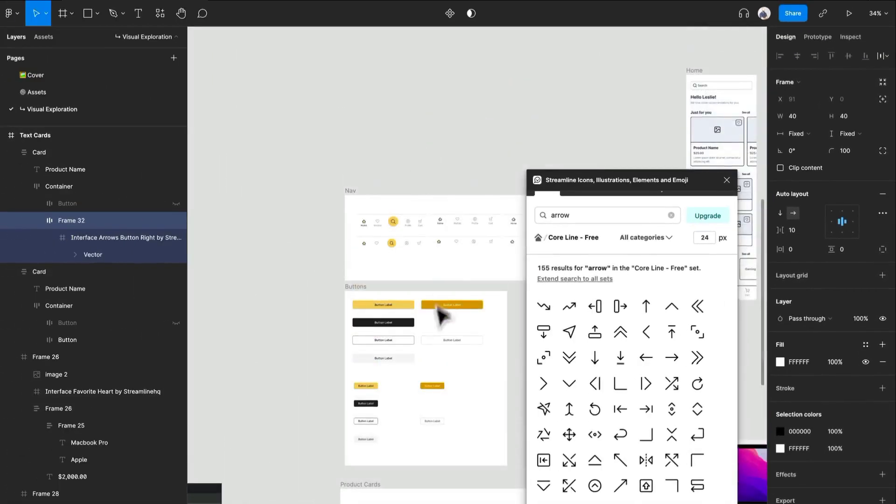
scroll(422, 322, "up", 5)
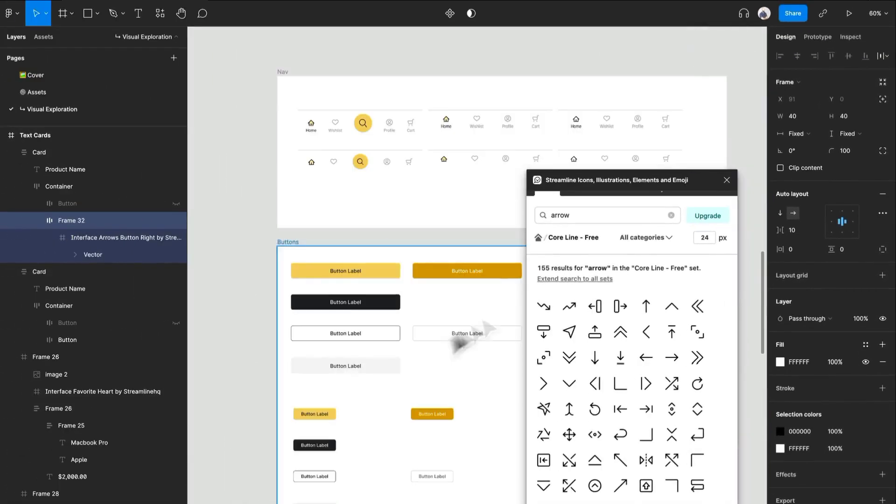
left_click(719, 175)
scroll(654, 262, "down", 5)
left_click(464, 253)
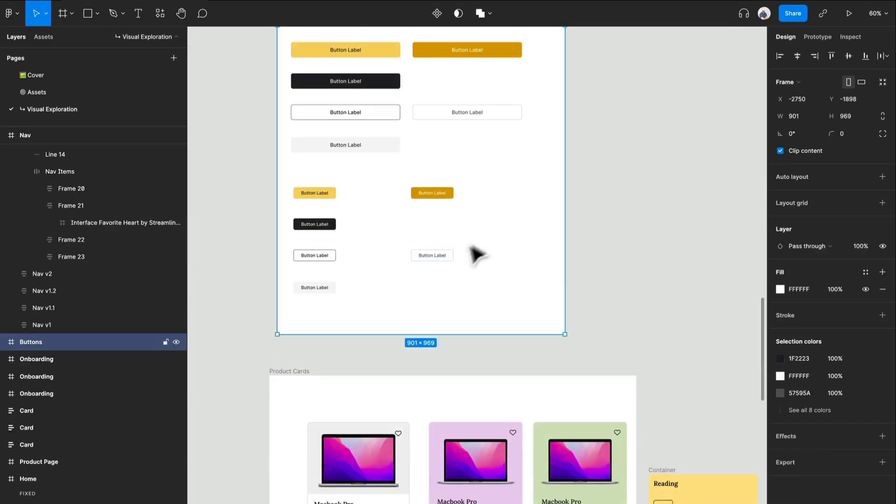
key("ctrl+v")
scroll(472, 237, "up", 1)
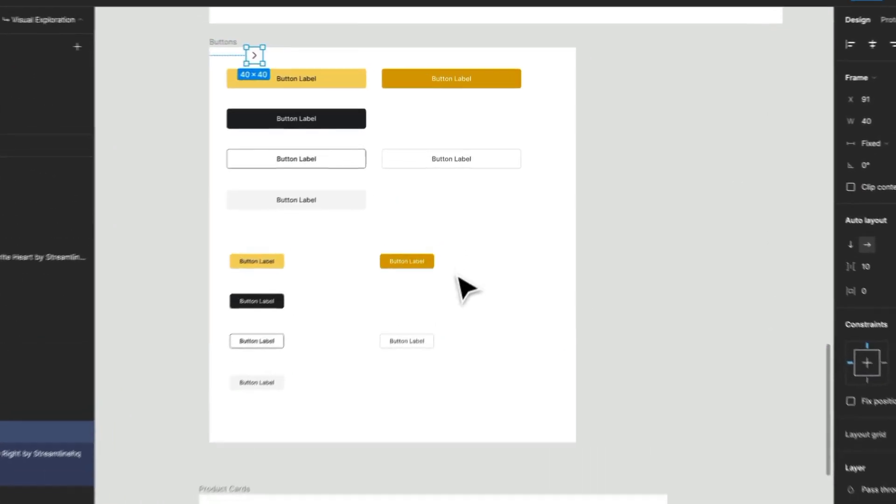
left_click_drag(254, 55, 537, 273)
left_click(620, 290)
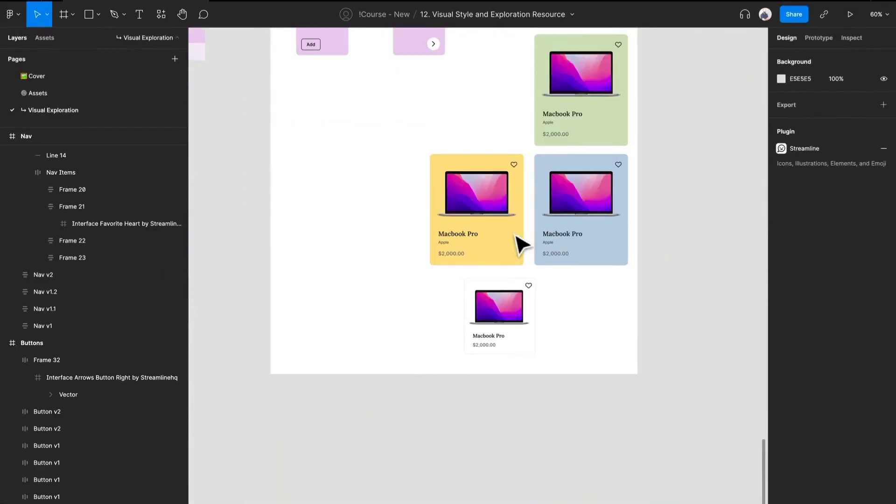
- Change the title of the Gaming card with the chevron button to "Shopping habits and interests"
scroll(406, 49, "up", 8)
left_click_drag(407, 51, 390, 332)
scroll(382, 318, "down", 10)
scroll(382, 316, "up", 5)
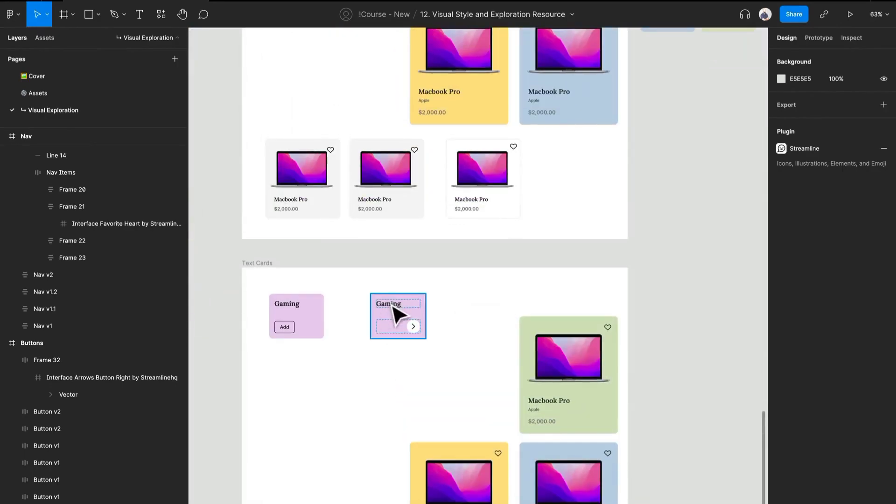
double_click(386, 307)
double_click(386, 307)
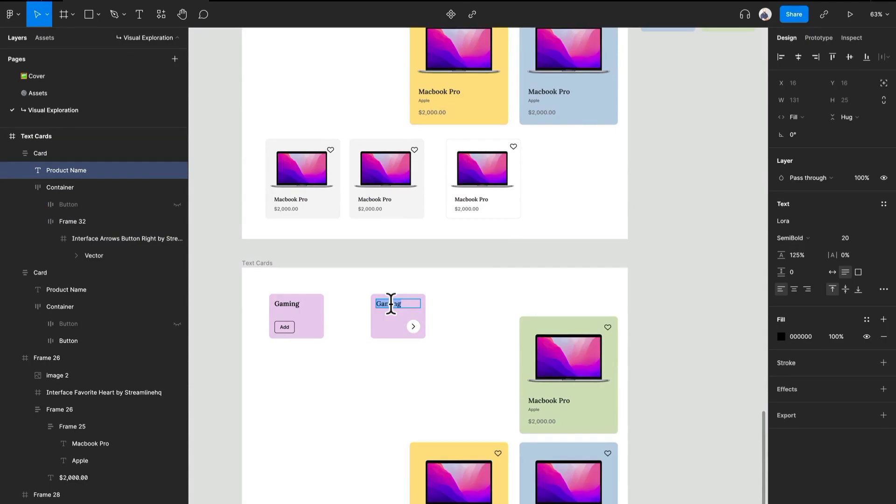
type("Shopping")
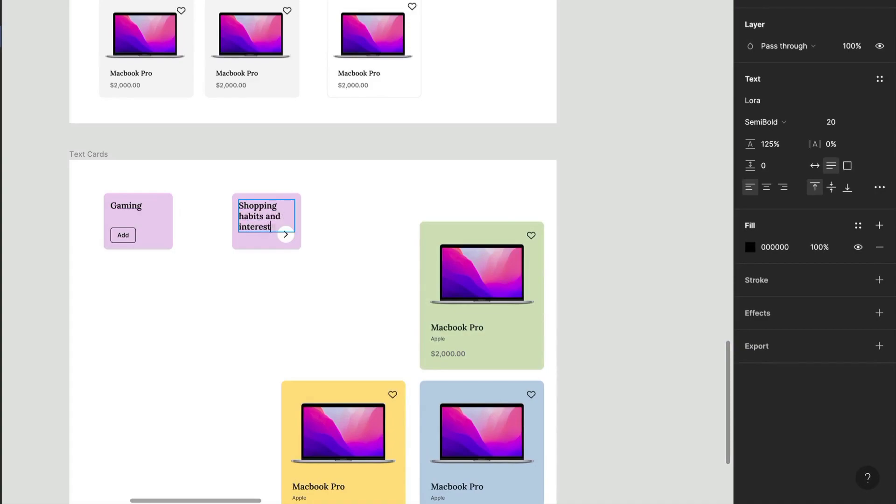
left_click(242, 299)
- Make the "Shopping habits and interests" card taller so its title clears the chevron button
left_click(274, 237)
left_click_drag(267, 247, 267, 267)
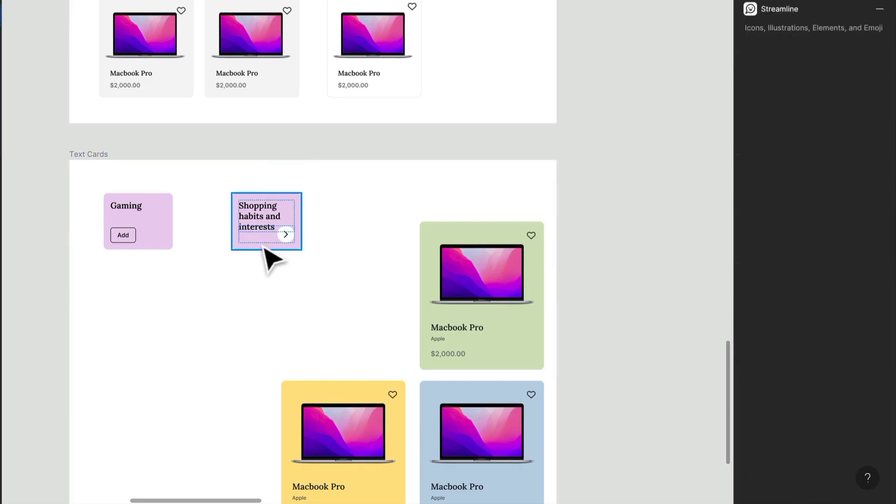
key("ctrl+z")
left_click_drag(260, 246, 252, 341)
key("ctrl+z")
scroll(265, 250, "up", 5)
scroll(259, 334, "down", 4)
scroll(262, 268, "down", 2)
- Duplicate the "Shopping habits and interests" card beside the original and fill the copy with the green sampled from the Macbook Pro card
left_click_drag(262, 268, 365, 274)
key("i")
left_click(555, 289)
- Change the green card's title to "Today’s trending items"
double_click(334, 180)
left_click(330, 170)
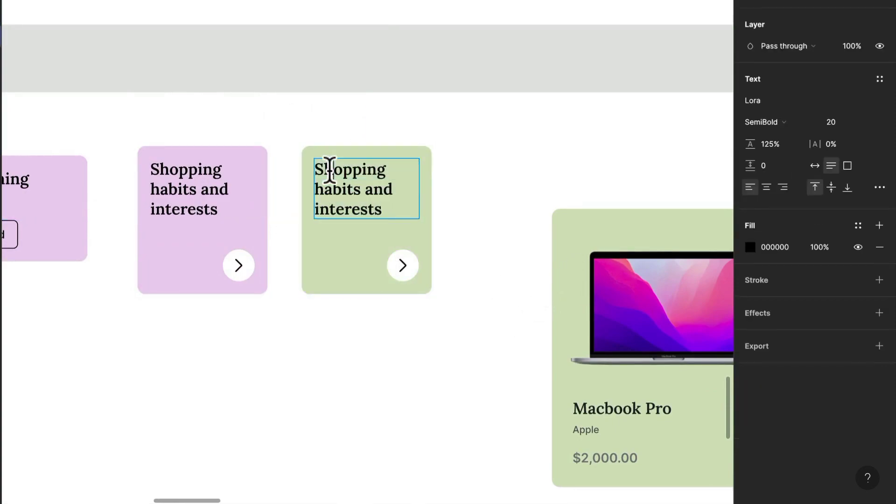
key("ctrl+a")
type("To")
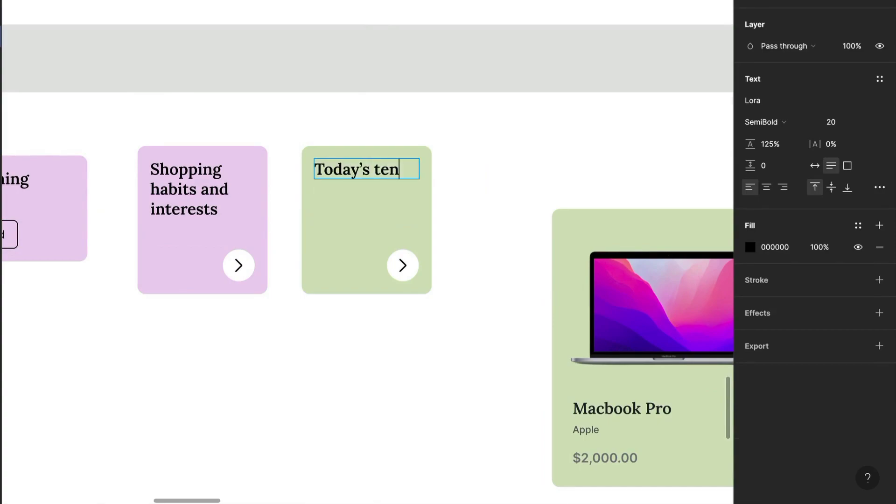
type("day’s trending items")
left_click(316, 312)
scroll(334, 304, "down", 3)
left_click_drag(321, 308, 359, 219)
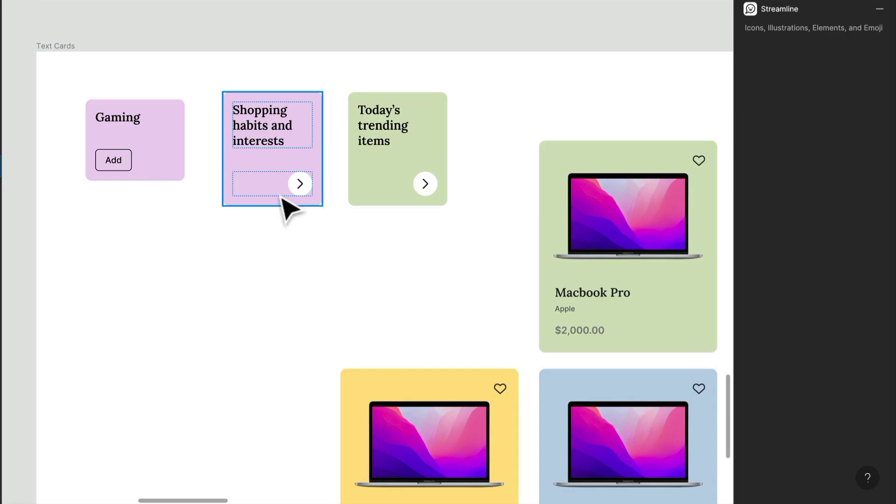
- Duplicate the original Gaming card below itself and delete the copy's Add button
left_click_drag(172, 152, 168, 323)
left_click(124, 351)
key("Delete")
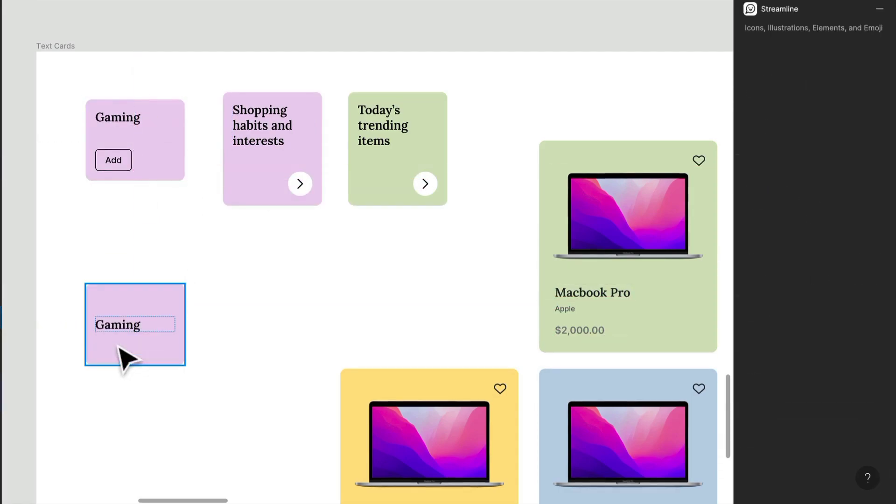
- Search Streamline's Core Line - Free icon set for "credit" and insert the credit card icon above the title inside the lower Gaming card
right_click(196, 278)
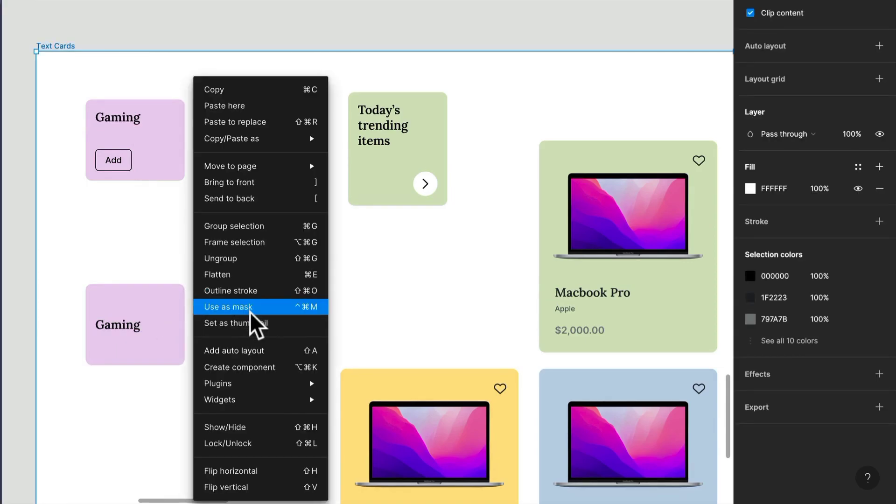
mouse_move(271, 384)
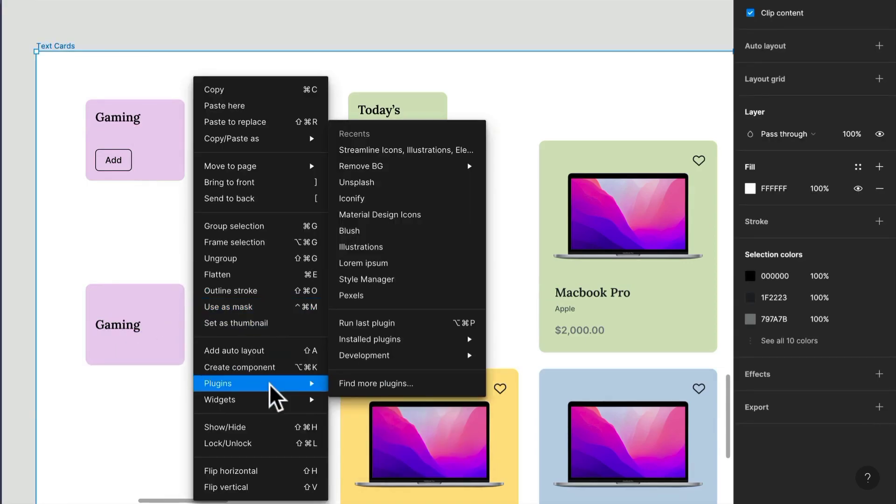
left_click(427, 150)
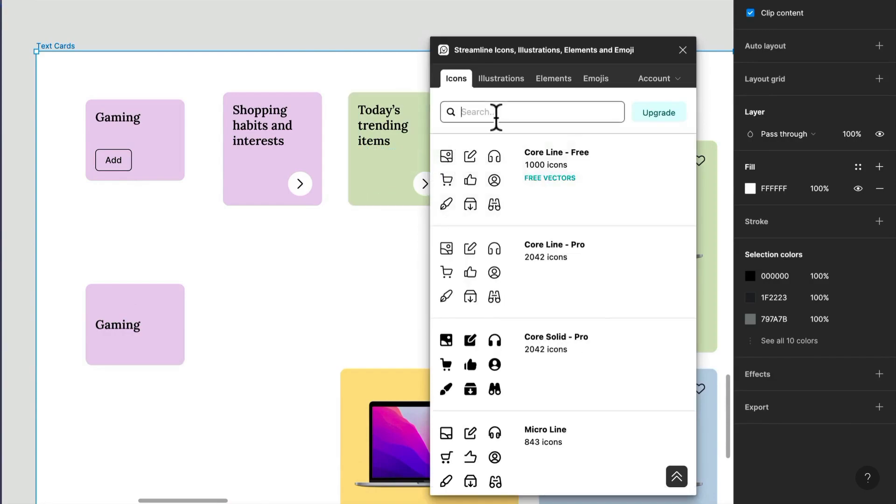
left_click(481, 159)
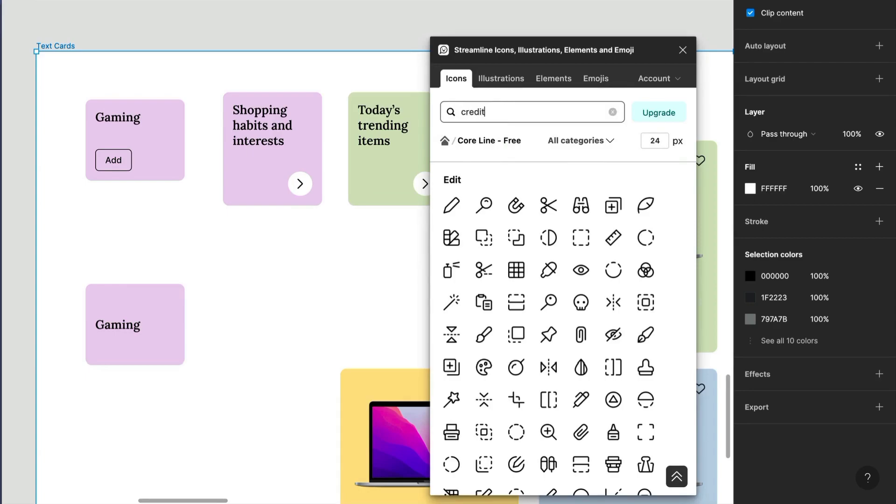
left_click_drag(457, 232, 243, 350)
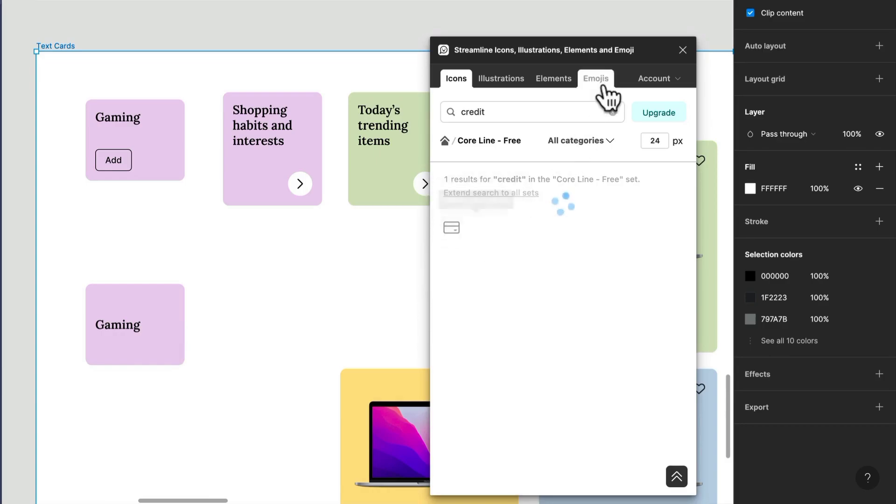
left_click(682, 49)
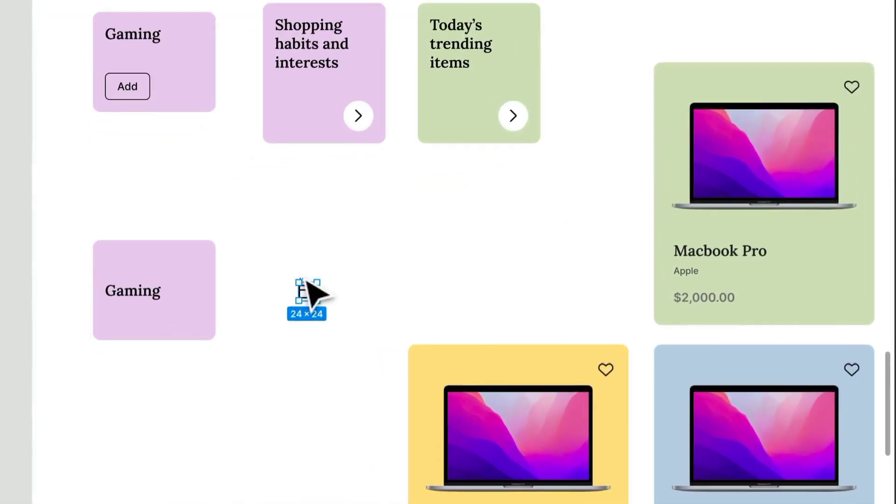
left_click_drag(297, 308, 146, 332)
- Change the title of the card with the credit card icon to "Payment Methods"
left_click(151, 320)
double_click(150, 319)
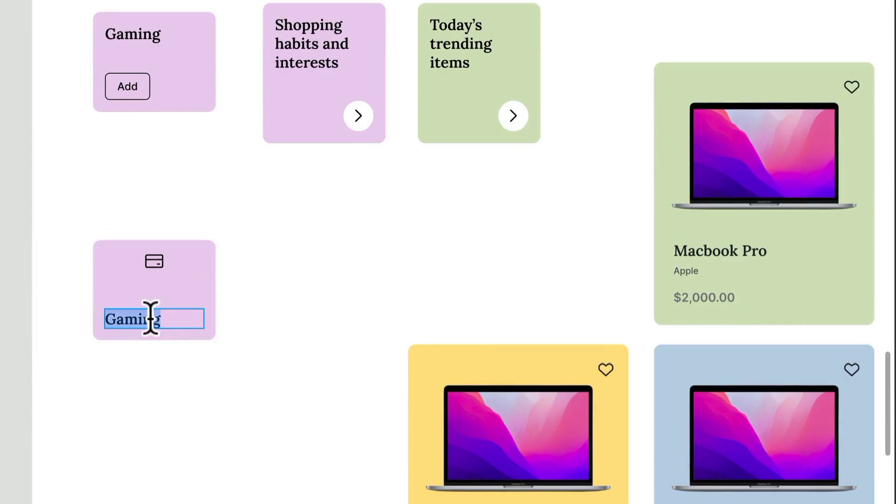
type("Payment")
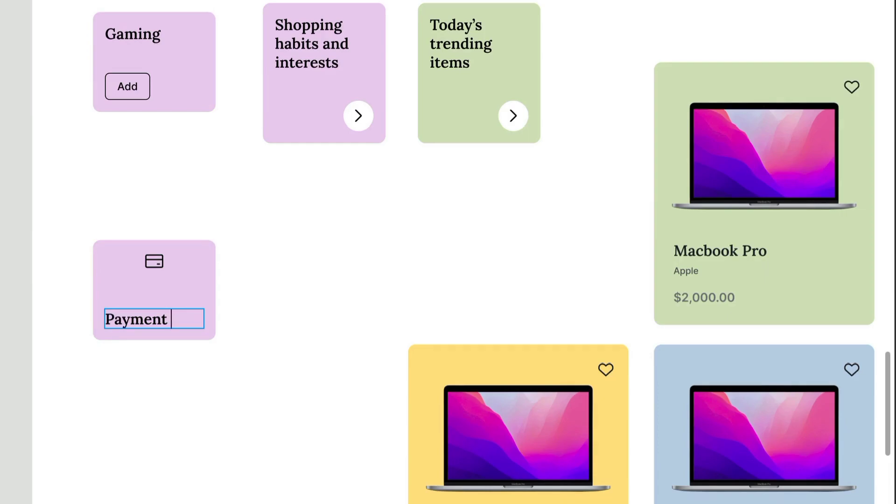
type(" Meth")
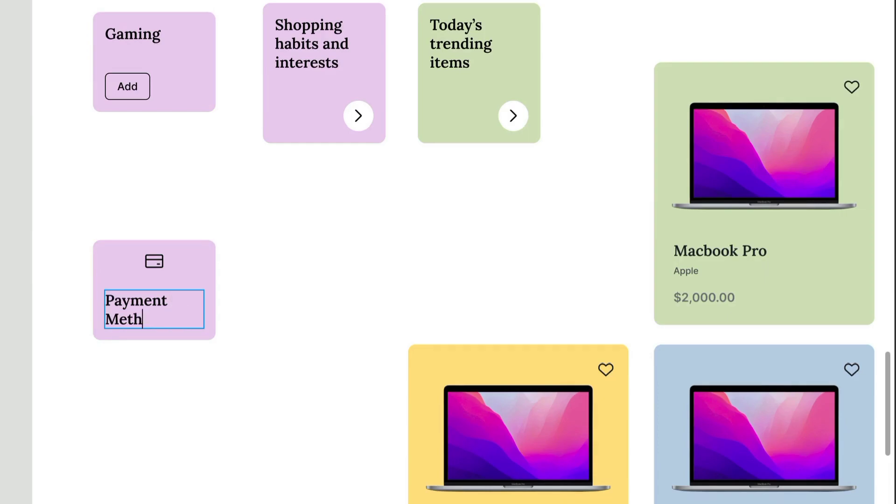
type("ods")
- Format the "Payment Methods" title as Inter Medium at size 14
key("ctrl+a")
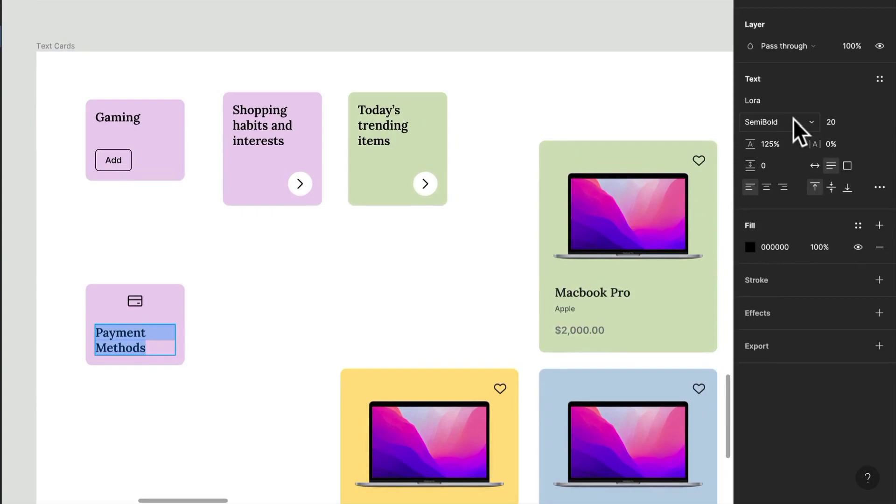
left_click(847, 121)
type("14")
key("Return")
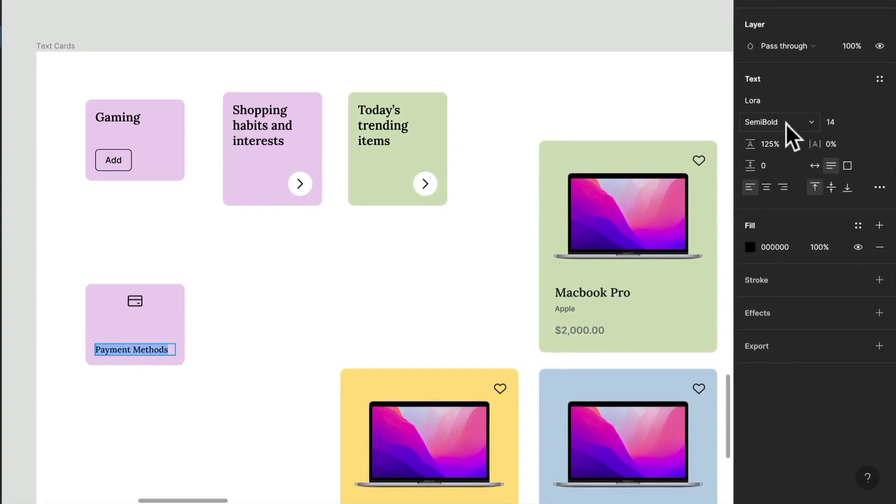
type("Inter")
key("Return")
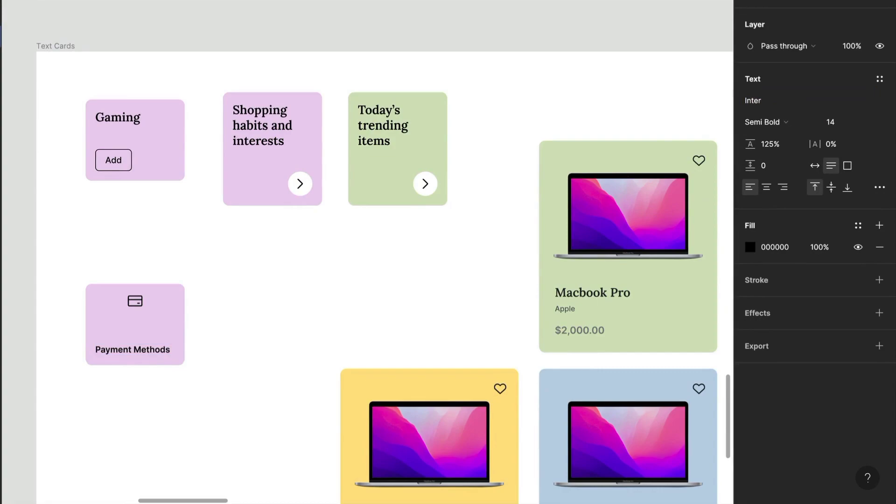
left_click(782, 123)
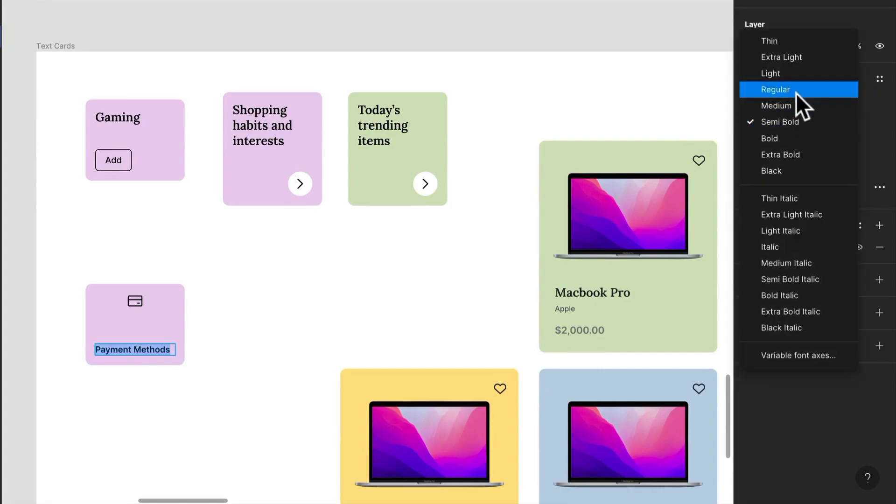
left_click(791, 104)
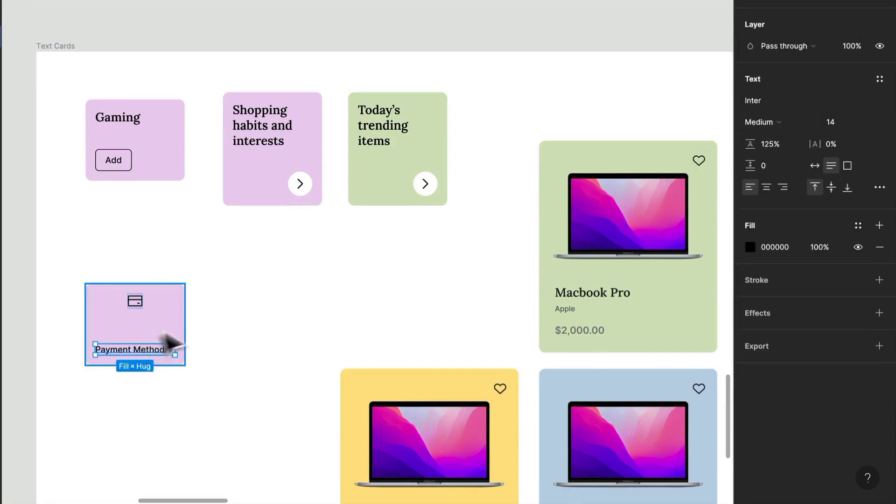
- Set the auto layout spacing mode of the Payment Methods card to Packed
left_click(178, 329)
left_click(879, 93)
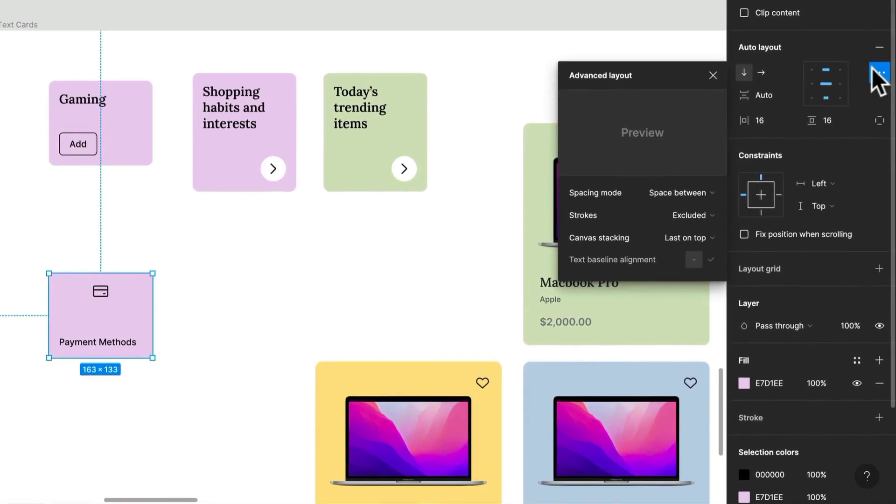
left_click(698, 193)
left_click(690, 176)
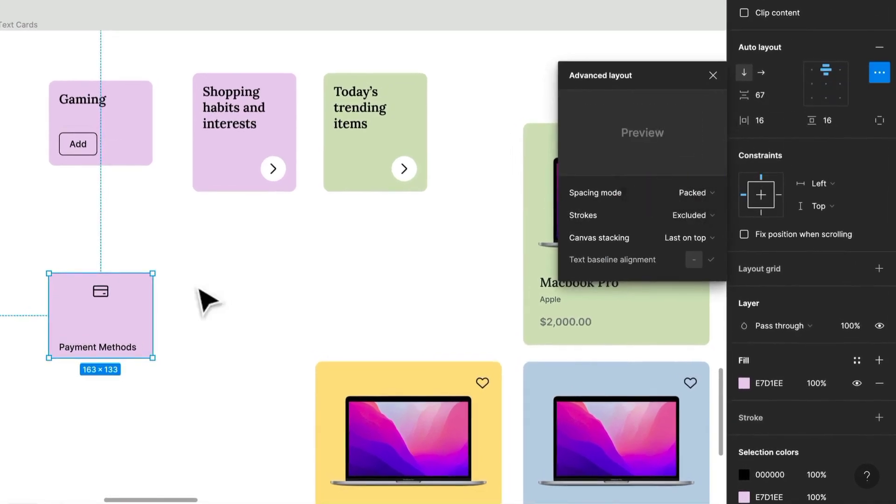
- Set the item spacing of the Payment Methods card to 12 and centre its contents both ways
left_click(779, 93)
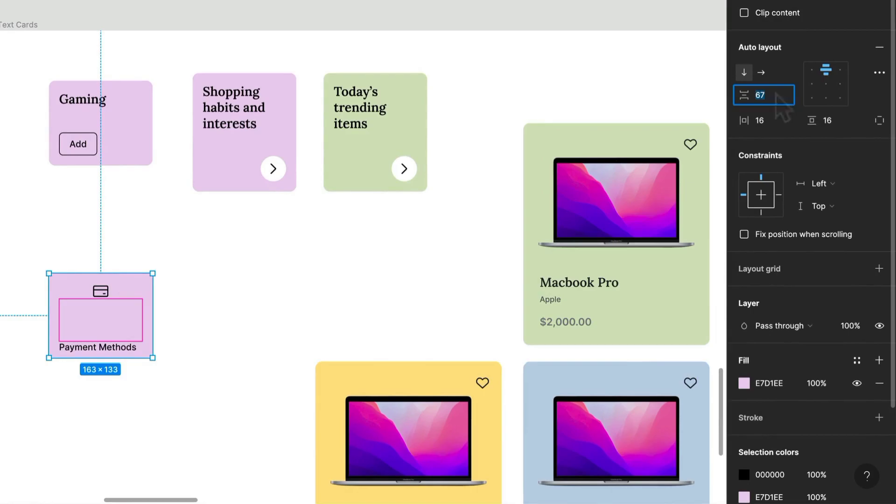
type("12")
key("Return")
left_click(832, 80)
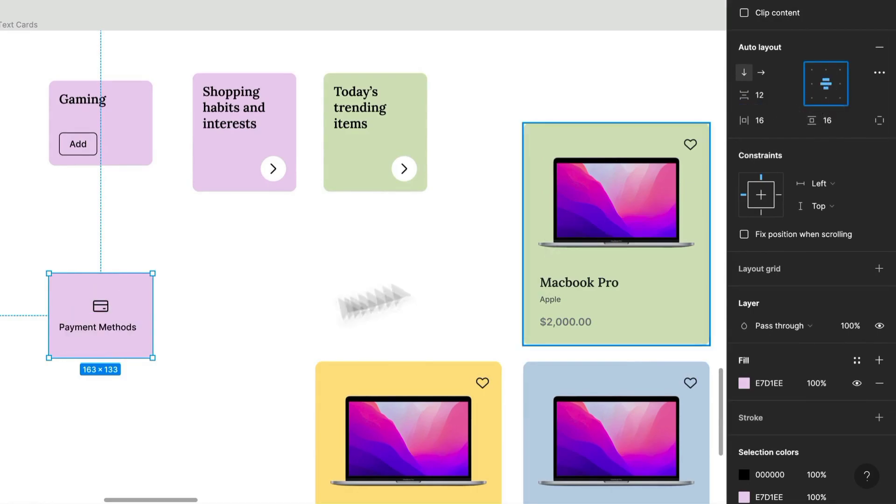
left_click(195, 324)
- Duplicate the Payment Methods card beside the original and fill the copy with the light grey sampled from the Macbook Pro product cards
left_click_drag(128, 304, 114, 298)
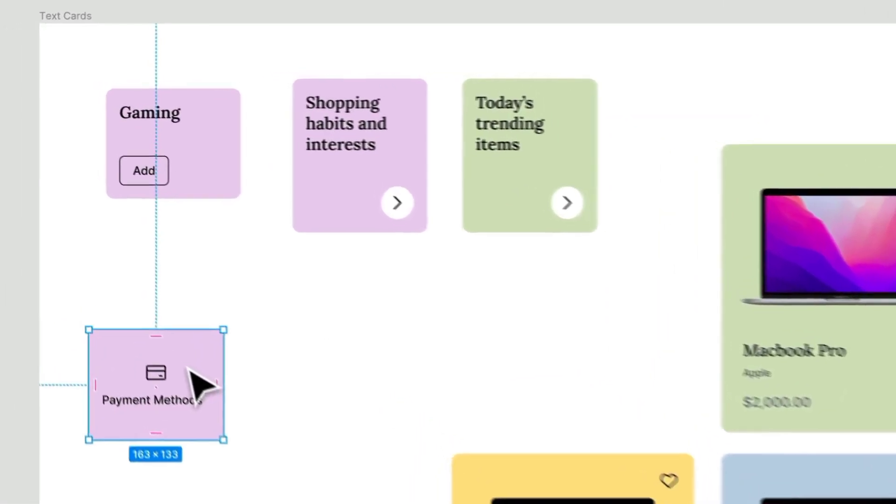
left_click_drag(224, 390, 391, 393)
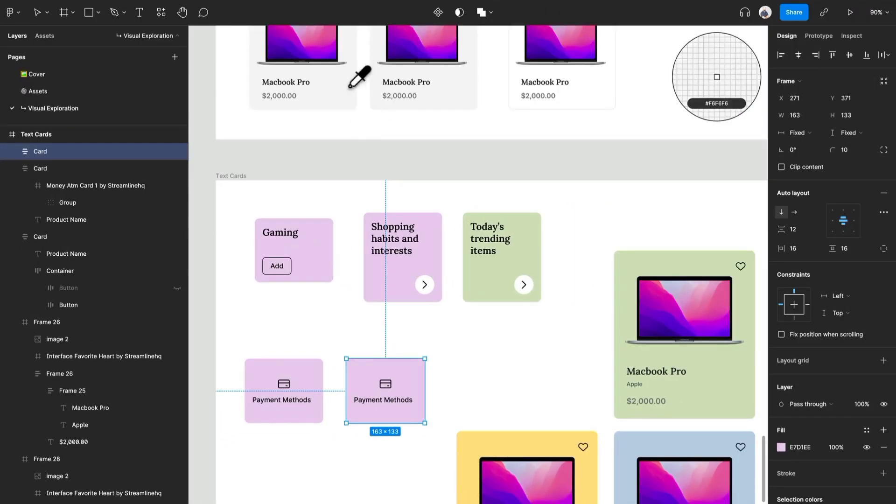
left_click(321, 1)
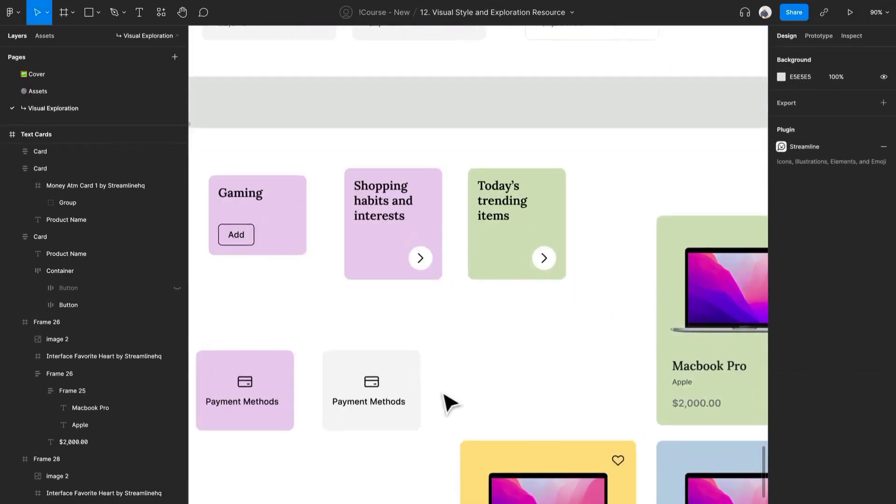
- Move the grey Payment Methods card directly beneath the purple one
left_click(394, 400)
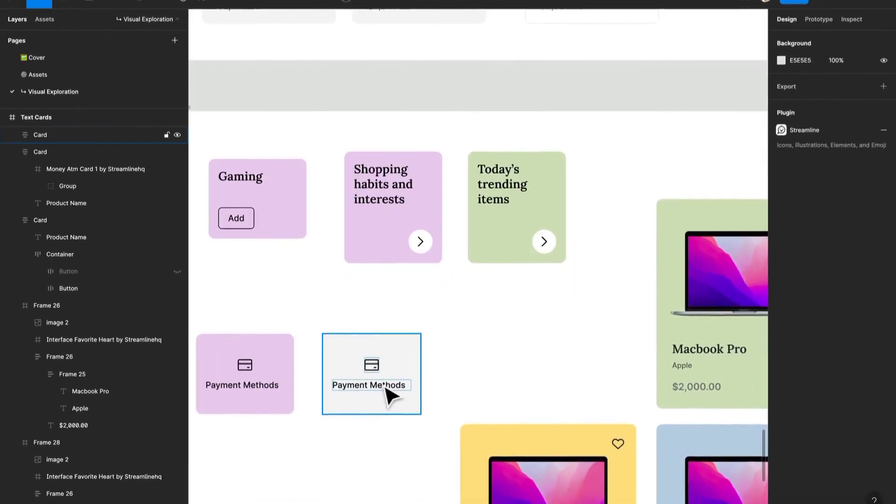
double_click(394, 399)
left_click(502, 373)
left_click_drag(410, 380, 287, 473)
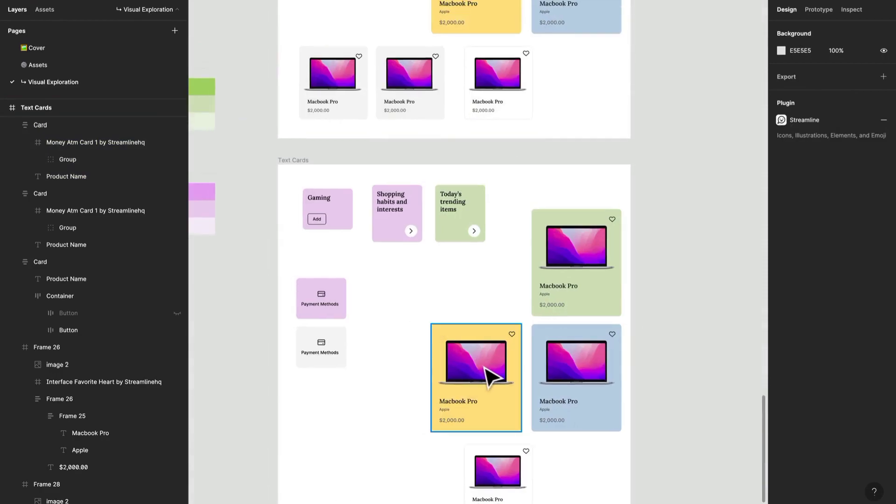
- Duplicate the purple "Shopping habits and interests" card into the empty space beneath the original
double_click(490, 375)
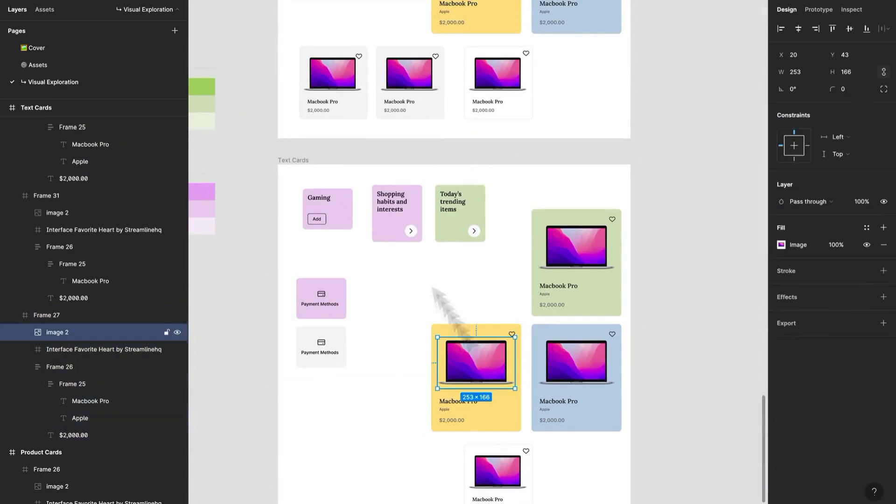
left_click(403, 232)
left_click_drag(418, 230, 417, 315)
scroll(397, 268, "up", 5)
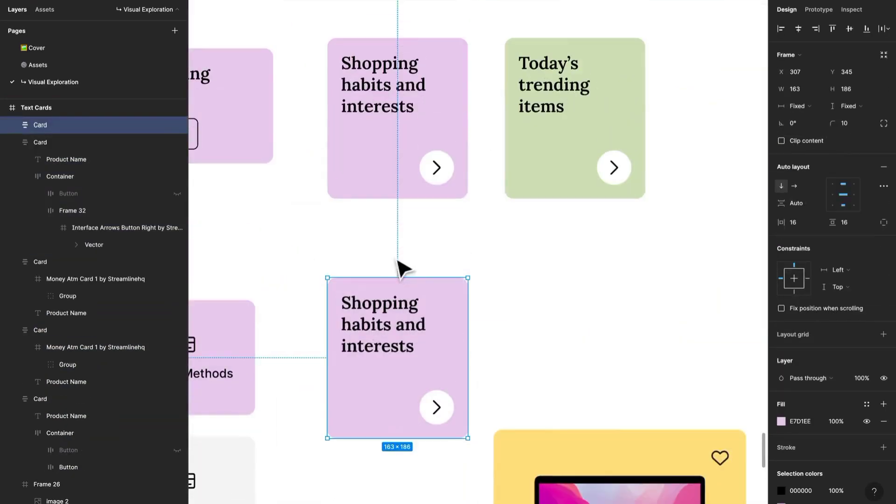
- Change the title of the lower "Shopping habits and interests" card to "Tech"
double_click(395, 321)
double_click(393, 312)
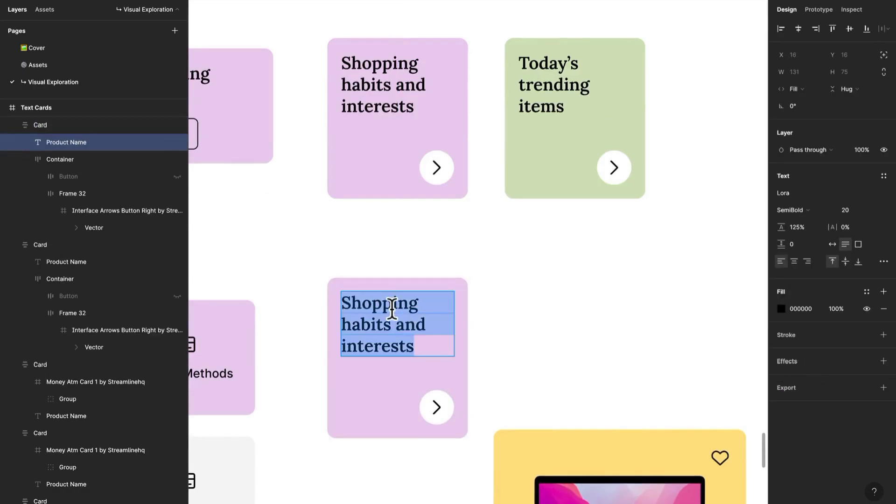
type("Tech")
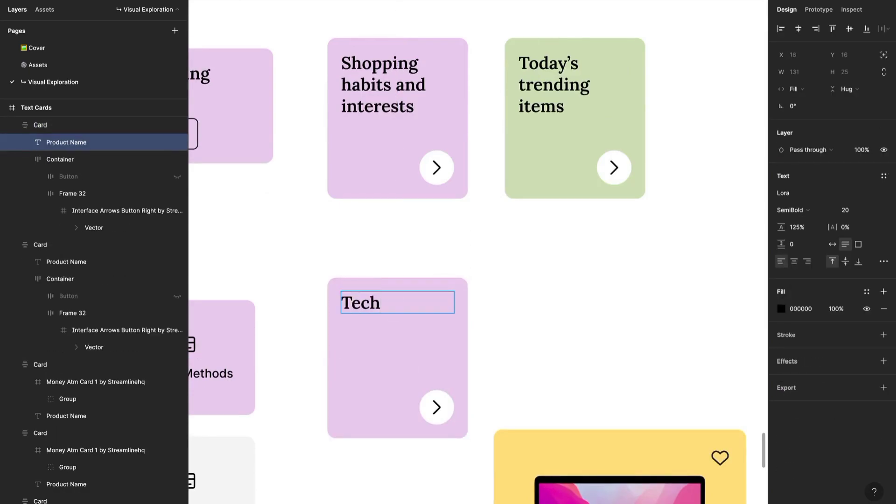
scroll(483, 272, "down", 1)
- Copy the laptop image from the yellow Macbook Pro card and paste it into the Tech card
left_click(566, 491)
double_click(566, 491)
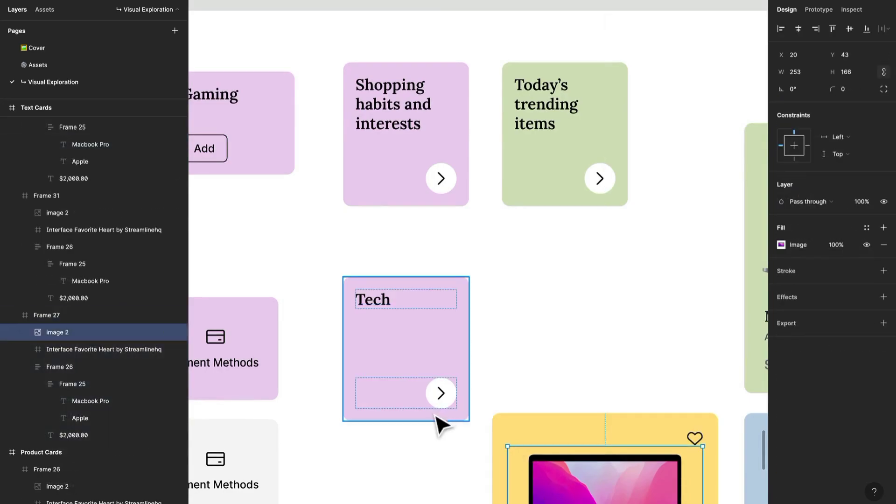
left_click_drag(435, 414, 516, 366)
left_click(519, 321)
key("ctrl+v")
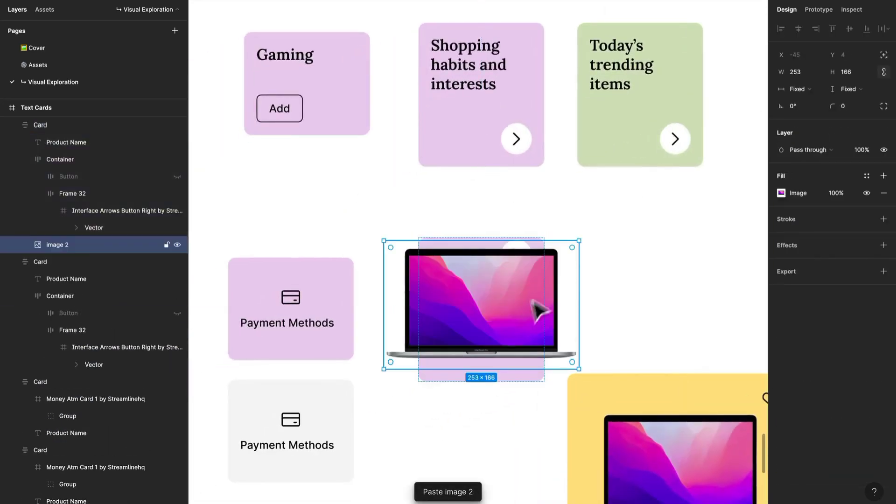
- Remove the arrow button container from the Tech card and resize its laptop image to 215 × 142 with content clipping on
left_click_drag(577, 247, 547, 281)
left_click(475, 273)
key("Delete")
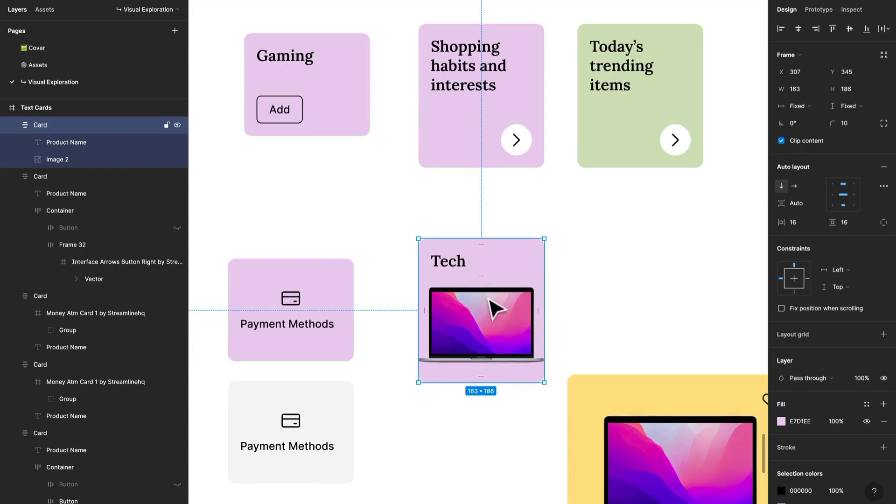
left_click(497, 313)
left_click_drag(547, 282, 564, 260)
left_click(524, 247)
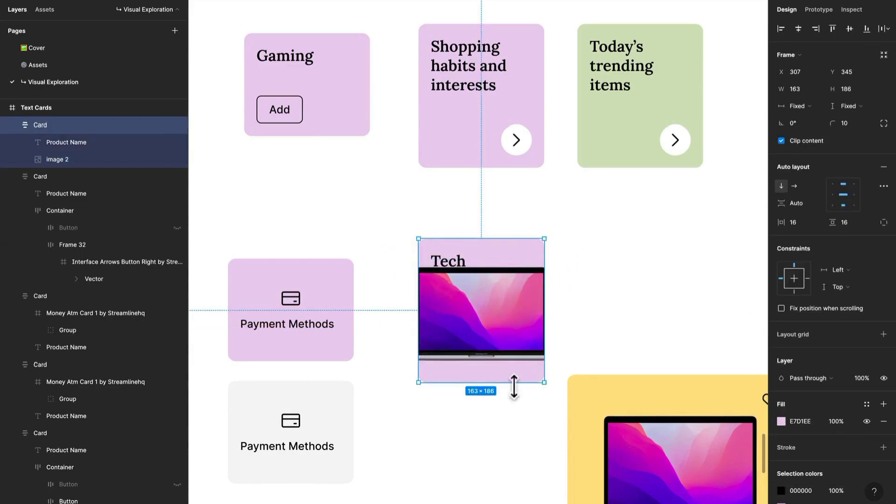
- Extend the Tech card's height to 239 and align its auto layout contents to the right
left_click_drag(514, 386, 511, 425)
left_click(507, 354)
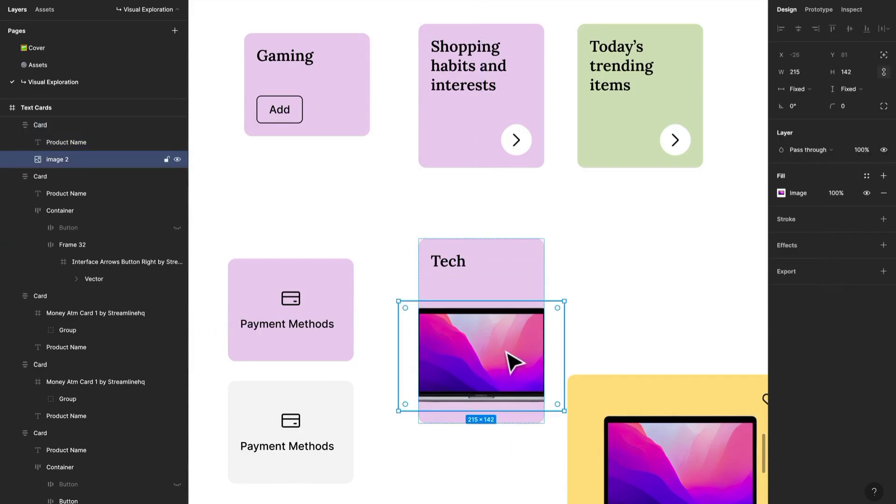
left_click(425, 262)
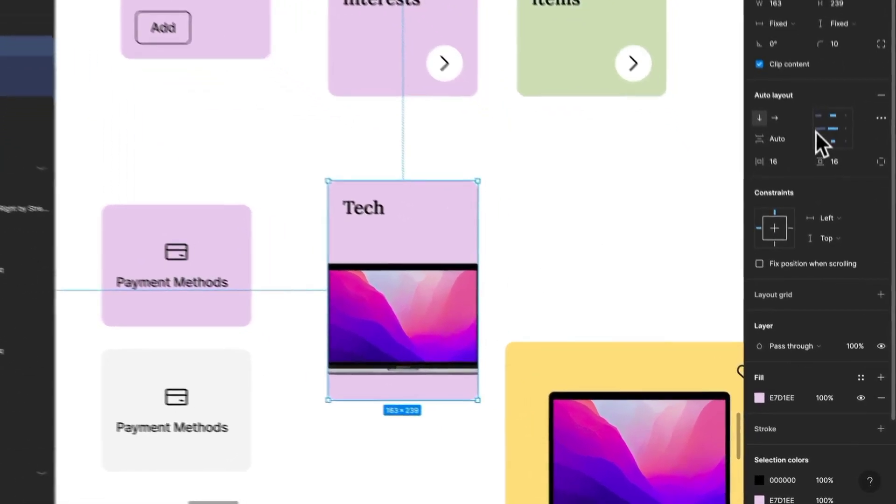
left_click(816, 130)
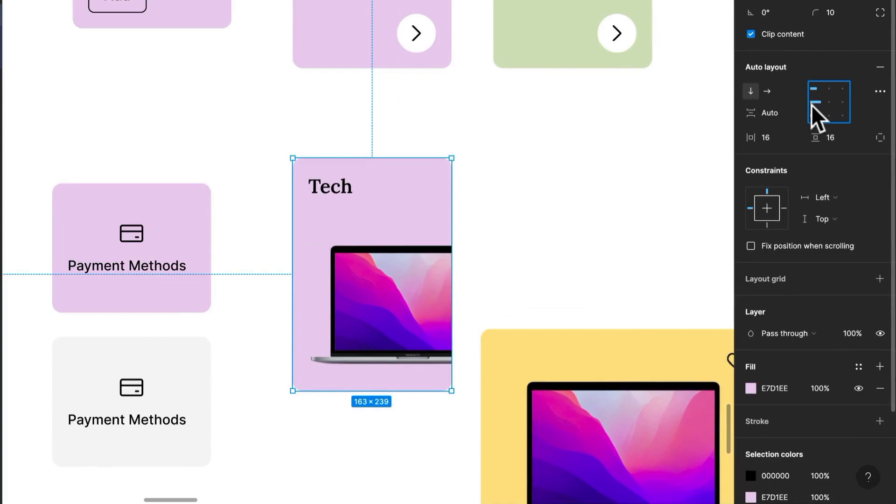
left_click(845, 102)
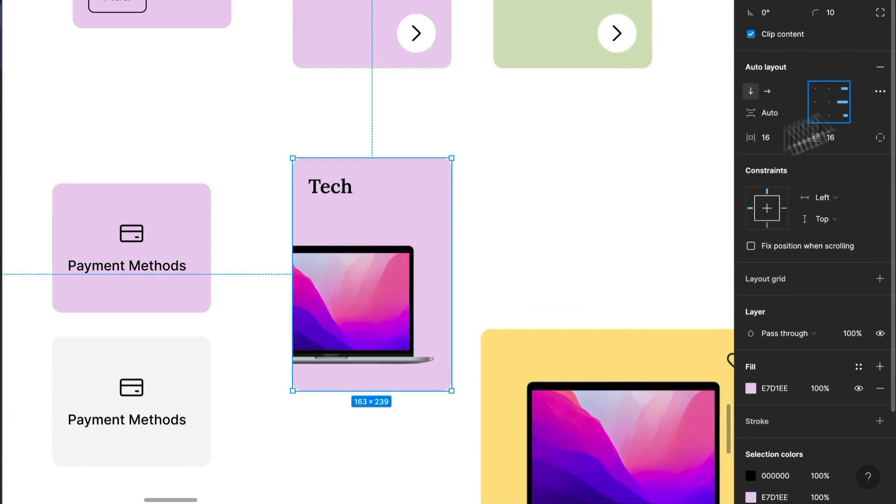
- Enlarge the laptop image slightly inside the Tech card and set the card's right padding to 40
left_click(307, 293)
left_click_drag(432, 238, 462, 219)
left_click(436, 208)
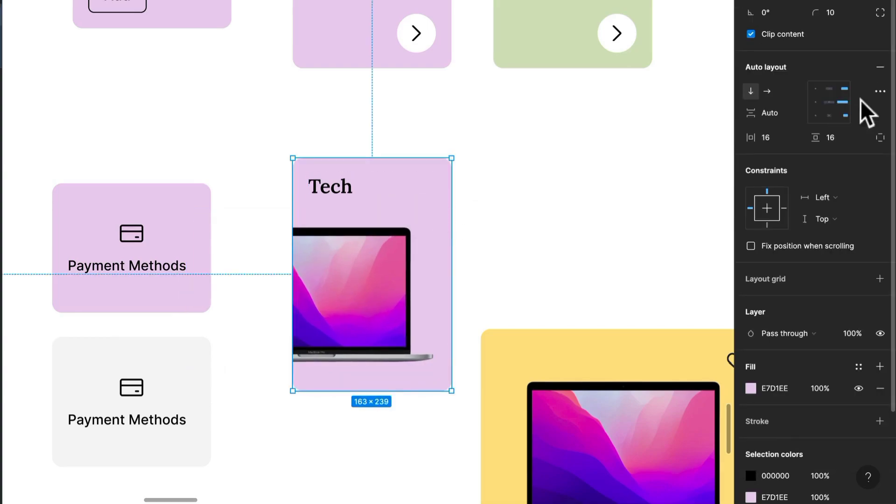
left_click(880, 137)
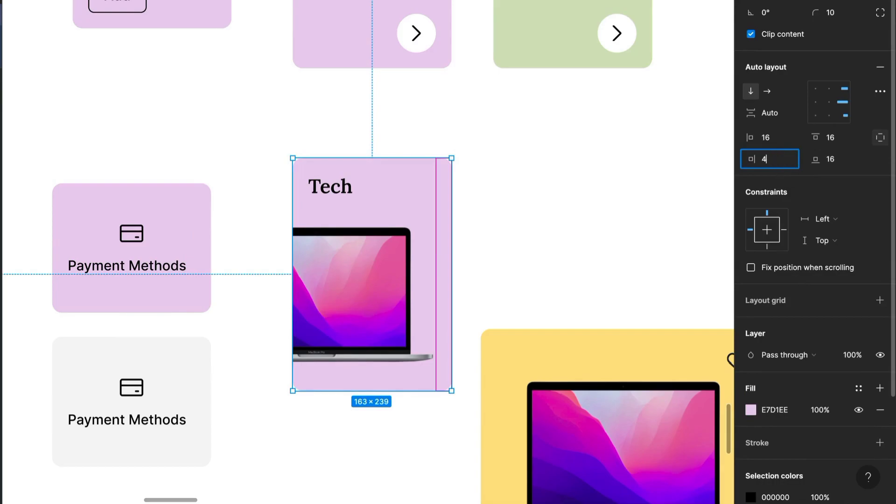
type("40")
key("Return")
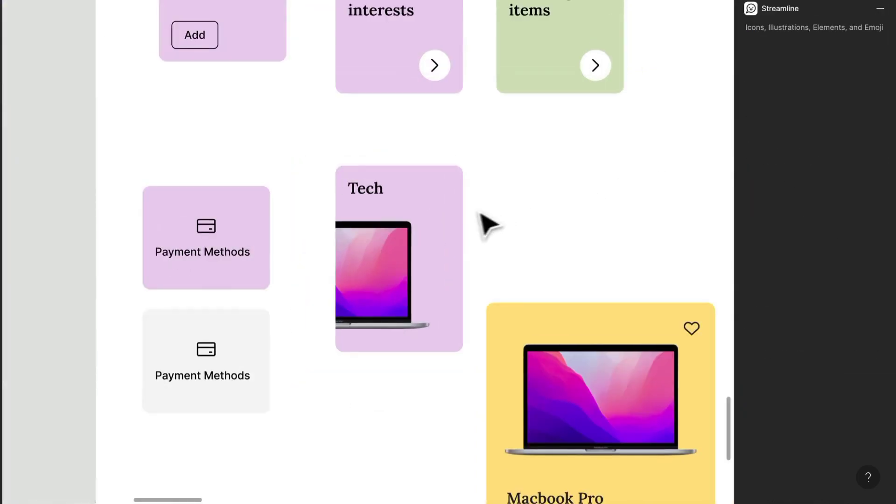
- Fill the Tech card with the blue sampled from the blue Macbook Pro card
left_click(458, 219)
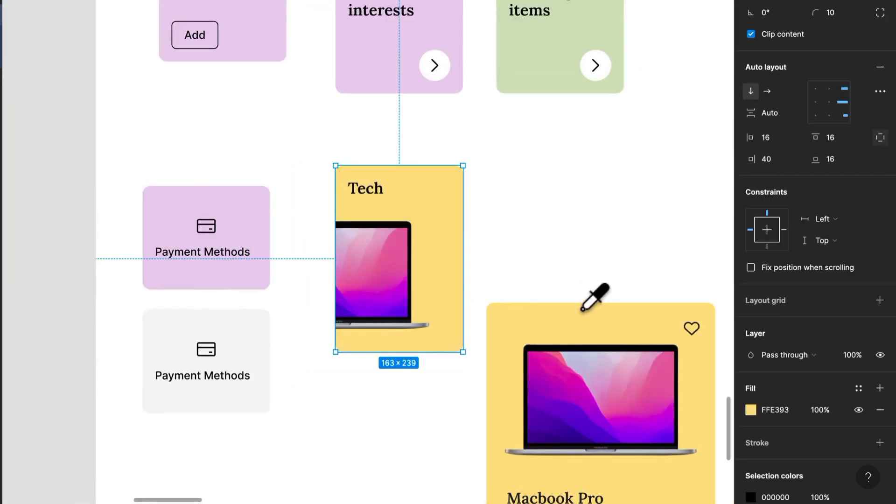
scroll(596, 251, "down", 3)
left_click_drag(595, 250, 398, 84)
key("i")
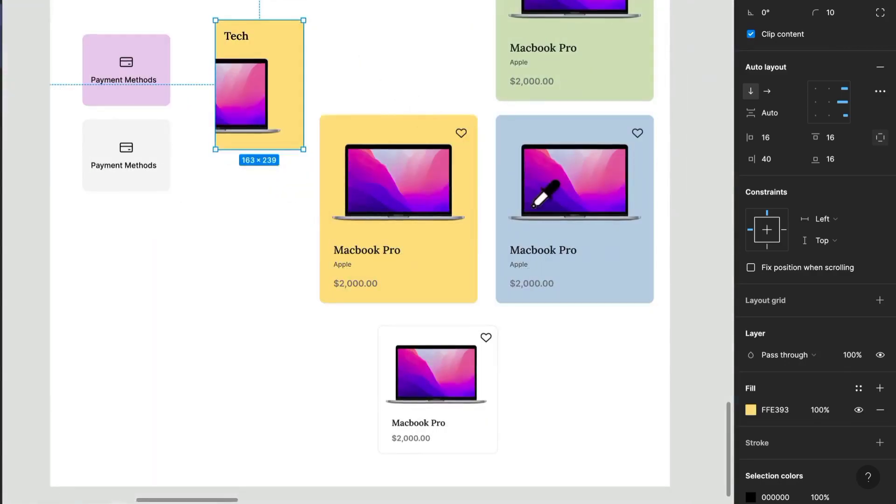
left_click(535, 205)
left_click(448, 50)
- Delete the yellow, white, blue and green Macbook Pro cards from the Text Cards frame
left_click(410, 133)
left_click(422, 336, "shift")
left_click(600, 234, "shift")
left_click(594, 80, "shift")
scroll(540, 194, "up", 3)
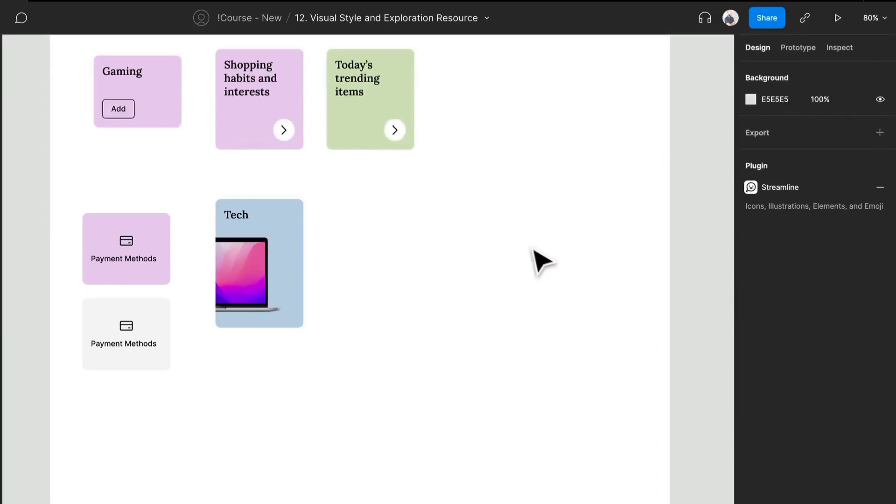
- Move the Tech card to the end of the upper row, past the "Today's trending items" card
left_click_drag(236, 300, 469, 158)
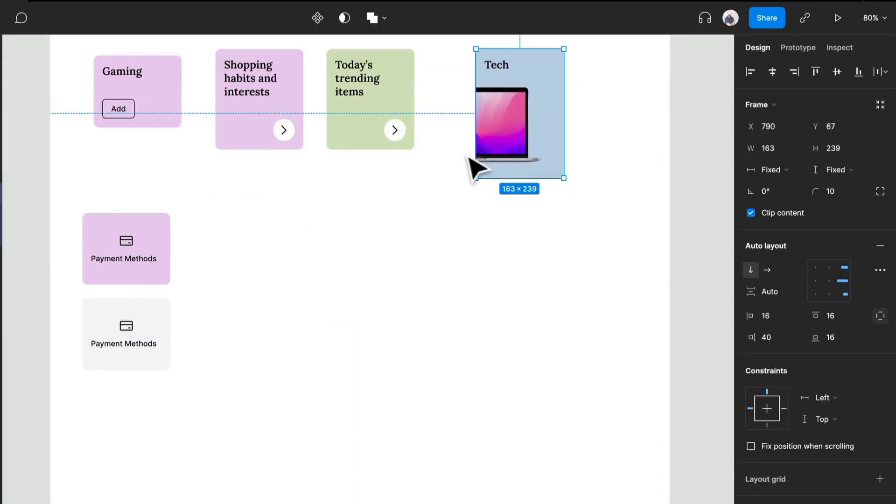
left_click(359, 265)
scroll(346, 260, "down", 1)
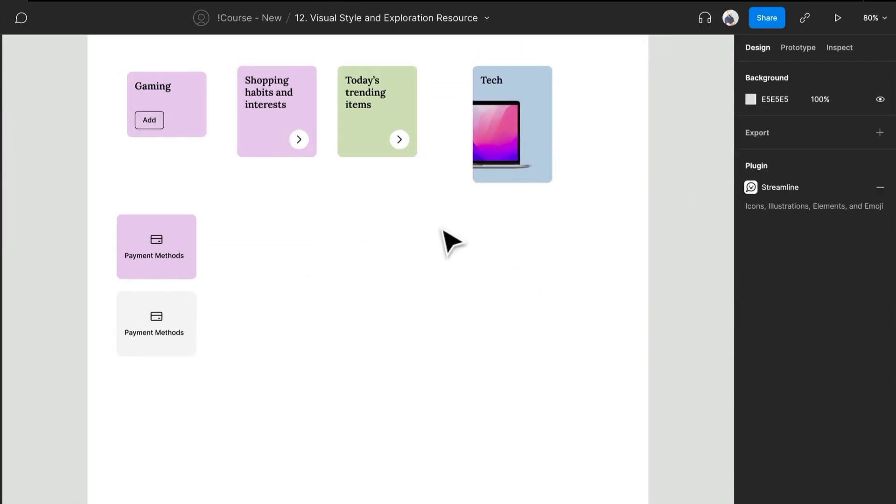
- Place a copy of the purple "Shopping habits and interests" card in the empty area below the upper row
scroll(359, 269, "up", 3)
scroll(354, 247, "up", 3)
left_click(304, 170)
left_click_drag(304, 170, 417, 394)
- Copy the "Payment Methods" text into the lower "Shopping habits and interests" card and place it between the title and the arrow button
left_click(135, 372)
double_click(136, 372)
left_click_drag(135, 372, 398, 410)
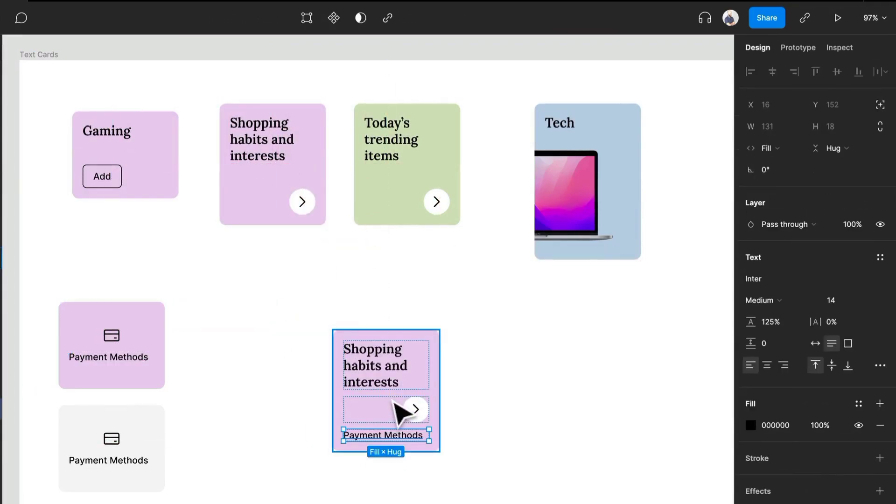
key("Up")
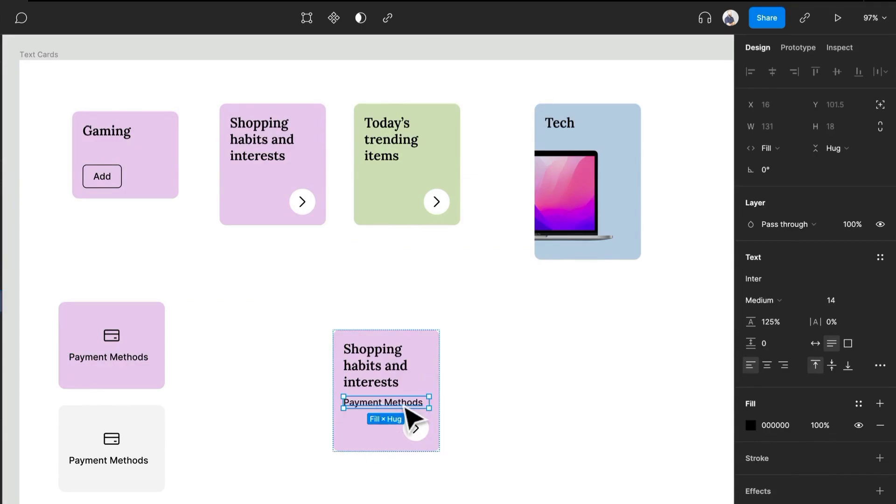
- Change the title of the lower "Shopping habits and interests" card to "Headline"
double_click(378, 383)
type("Headline")
key("Escape")
left_click(495, 382)
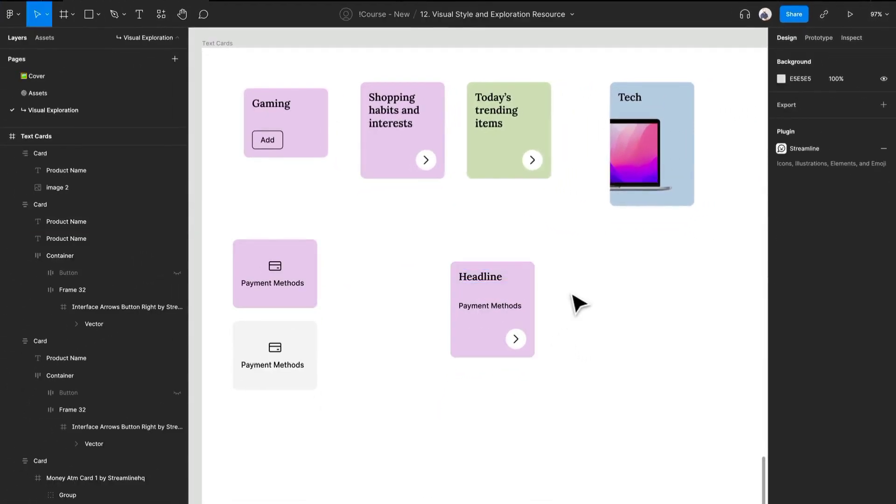
- Copy the mailbox illustration from the "Super fast and the shipping is on us." onboarding screen
right_click(588, 255)
left_click(524, 247)
scroll(524, 246, "down", 10)
left_click_drag(650, 211, 269, 421)
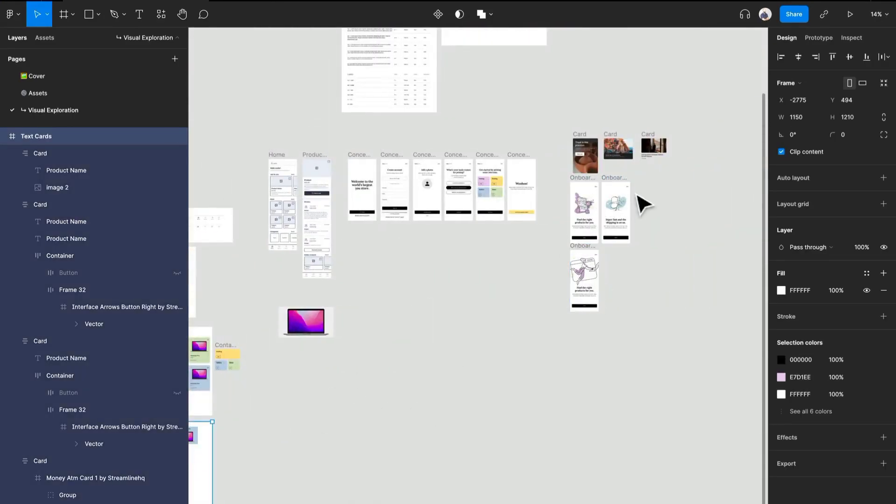
scroll(617, 211, "up", 8)
scroll(625, 221, "up", 2)
left_click(652, 176)
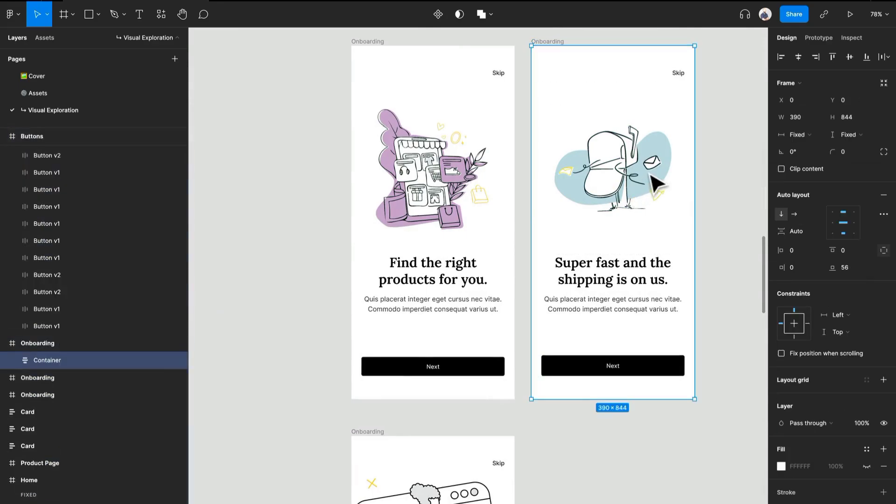
left_click(652, 176)
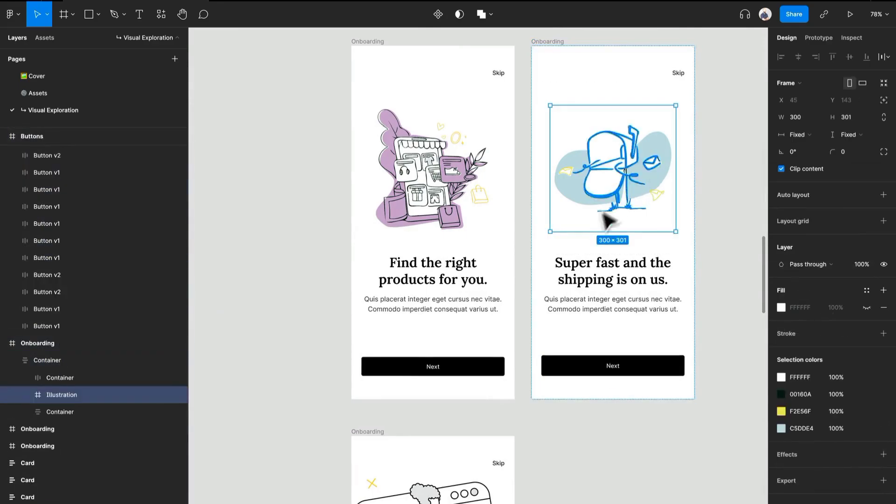
- Paste the mailbox illustration inside the "Headline" card in the Text Cards frame
scroll(613, 210, "down", 5)
left_click_drag(503, 247, 619, 230)
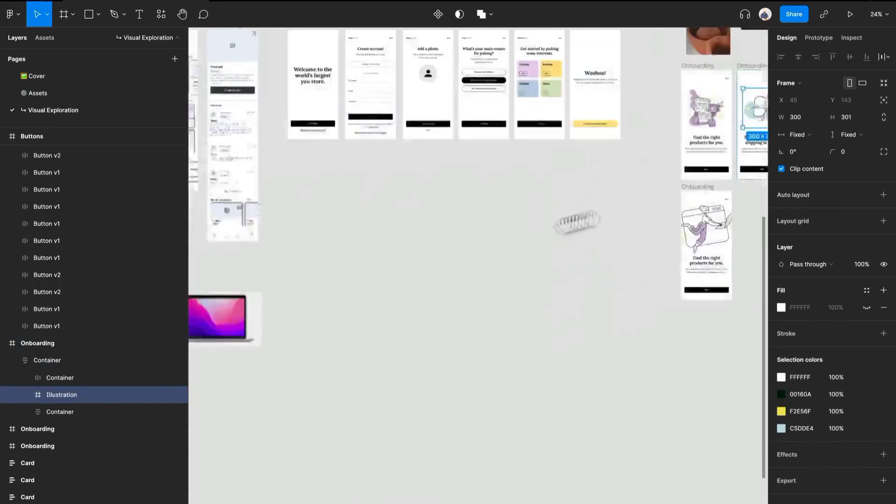
left_click_drag(408, 310, 704, 210)
scroll(692, 231, "up", 5)
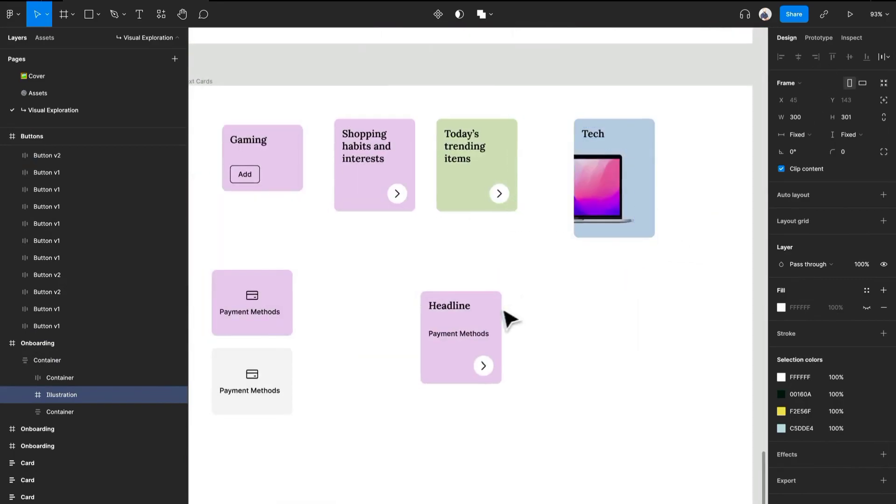
left_click(560, 314)
key("ctrl+v")
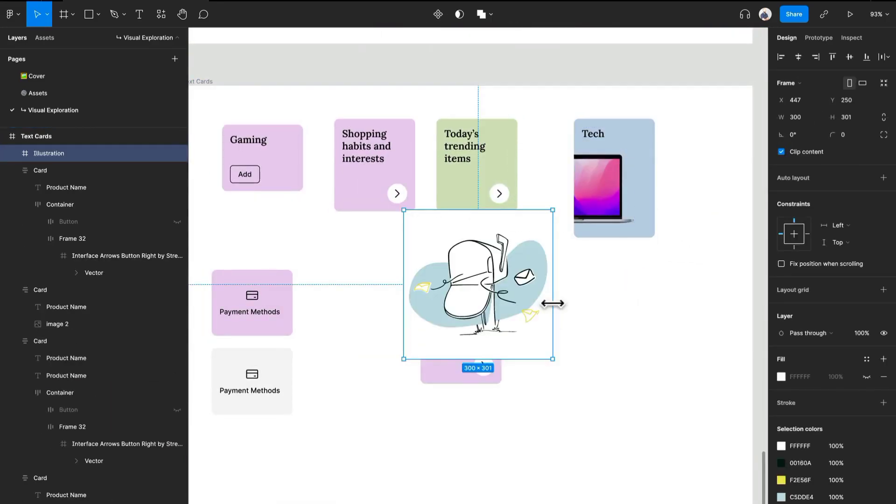
key("ctrl+x")
left_click(460, 316)
key("ctrl+v")
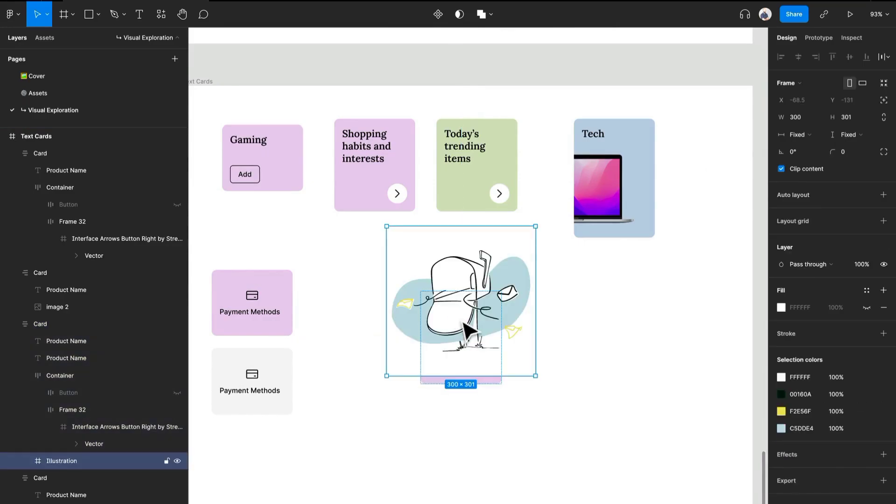
- Remove the mailbox illustration frame's fill and scale the illustration down to 99 × 99
left_click(883, 307)
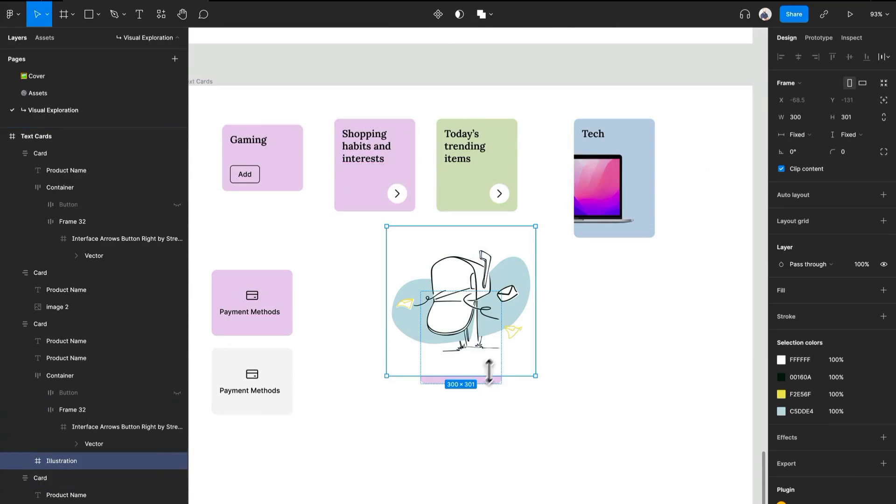
left_click_drag(535, 228, 486, 286)
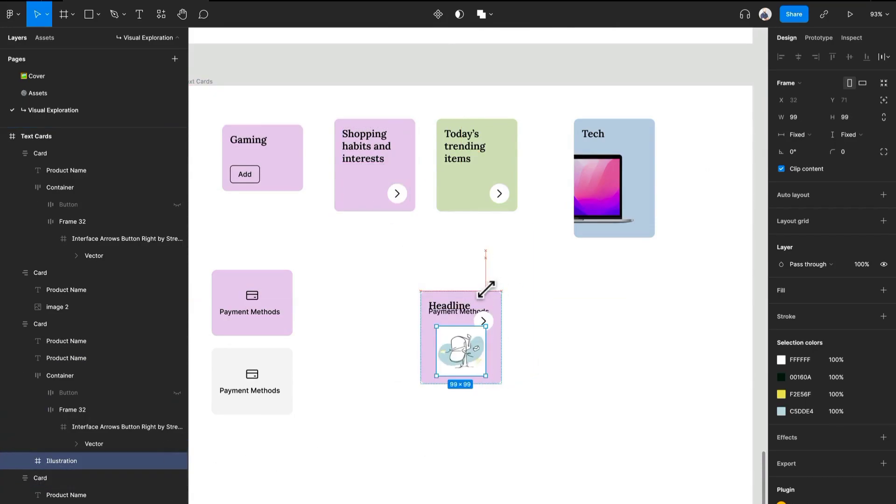
scroll(491, 308, "up", 5)
- Enlarge the "Headline" card to about 405 × 280
left_click(503, 377)
left_click_drag(508, 429, 703, 486)
left_click(555, 449)
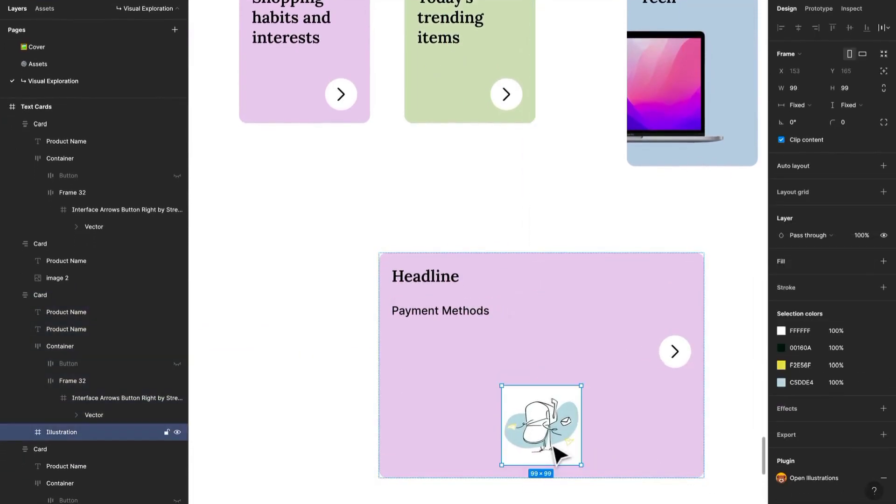
- Delete the arrow button from the "Headline" card and move the mailbox illustration above the title
left_click(672, 360)
key("Delete")
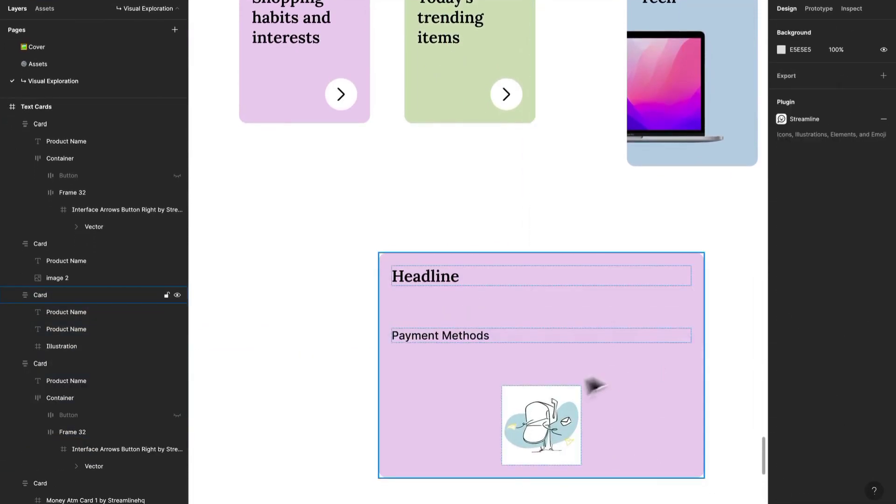
double_click(554, 403)
key("Up")
key("Up")
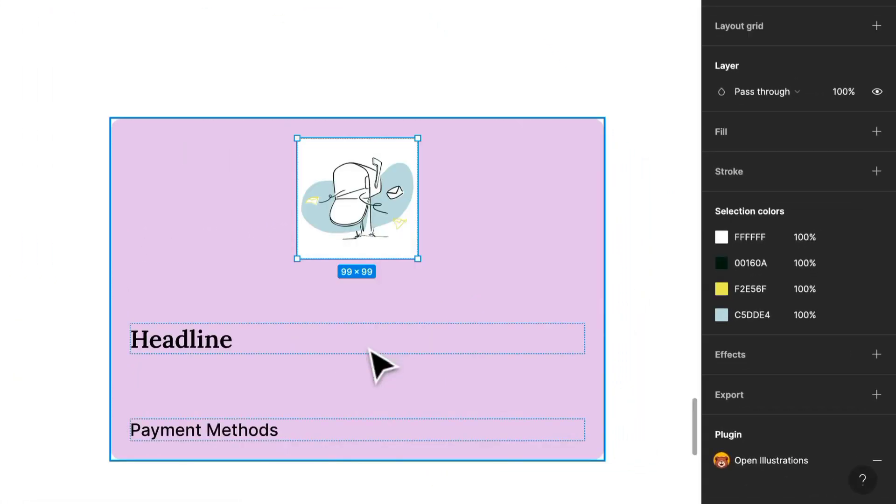
- Replace the "Payment Methods" text in the "Headline" card with 2 sentences from the Lorem ipsum plugin and centre-align it
key("Escape")
double_click(233, 339)
key("Escape")
right_click(9, 205)
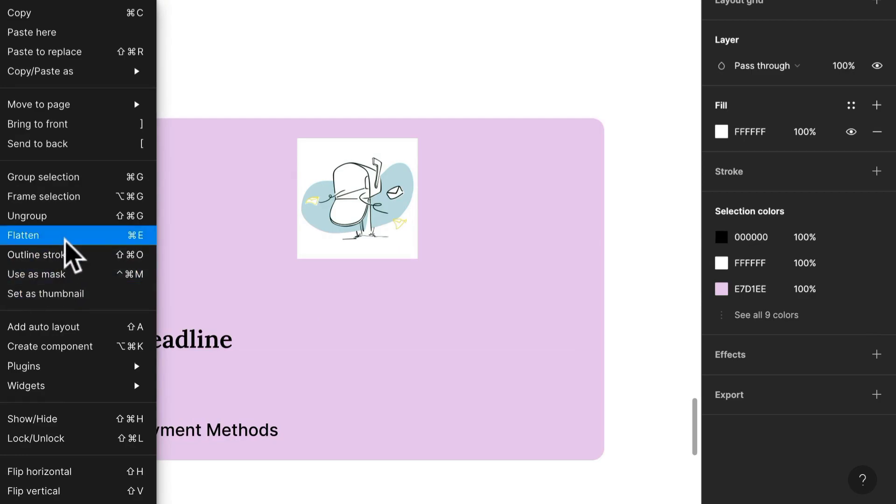
mouse_move(109, 358)
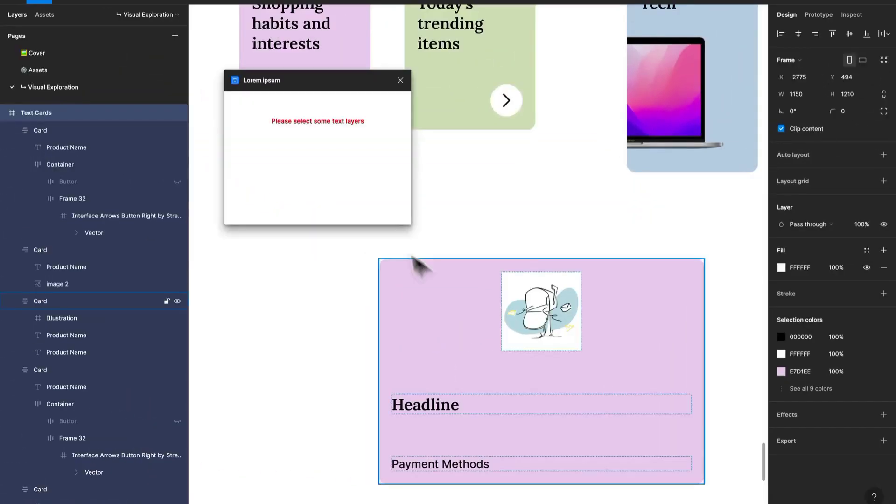
left_click(425, 466)
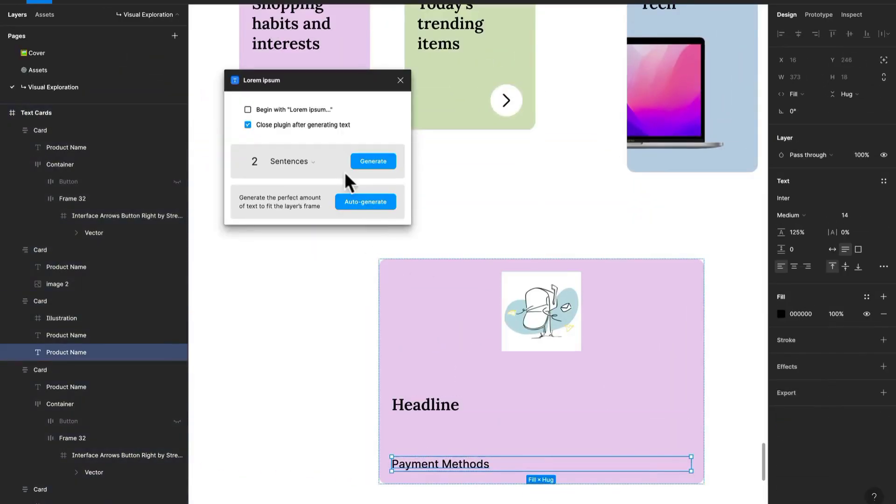
left_click(386, 164)
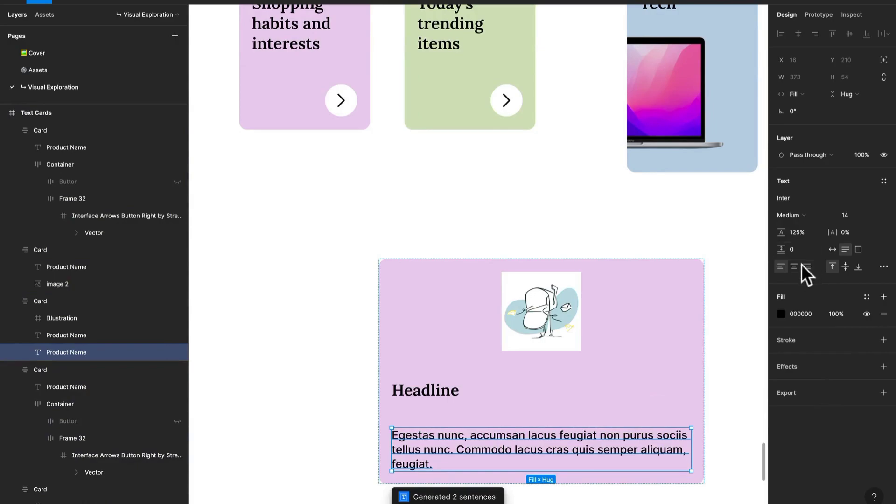
left_click(794, 266)
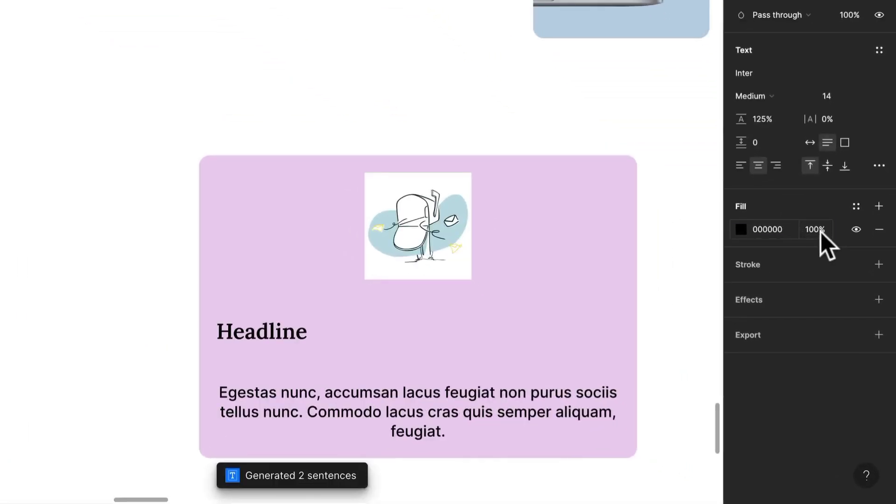
left_click(820, 231)
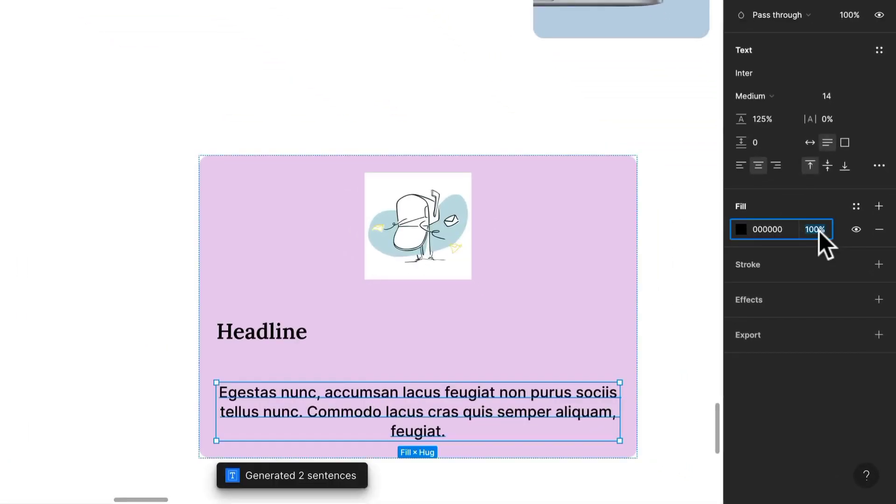
left_click(741, 229)
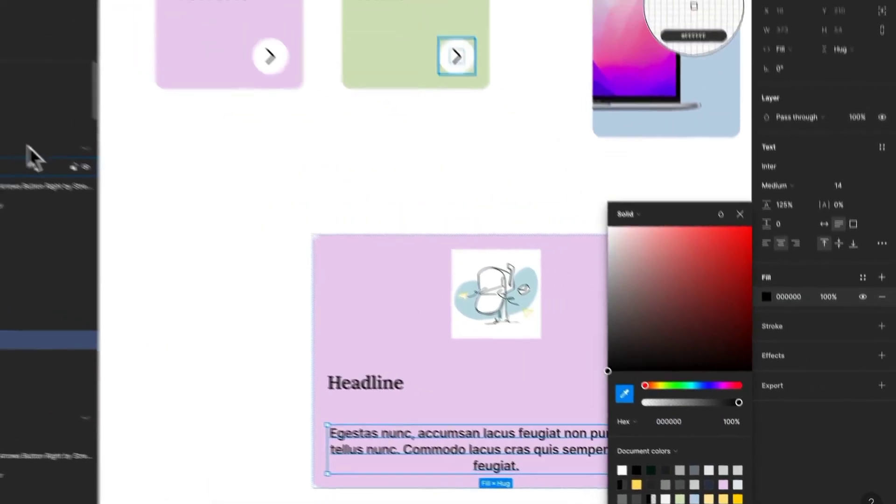
scroll(147, 166, "down", 10)
left_click_drag(147, 166, 478, 255)
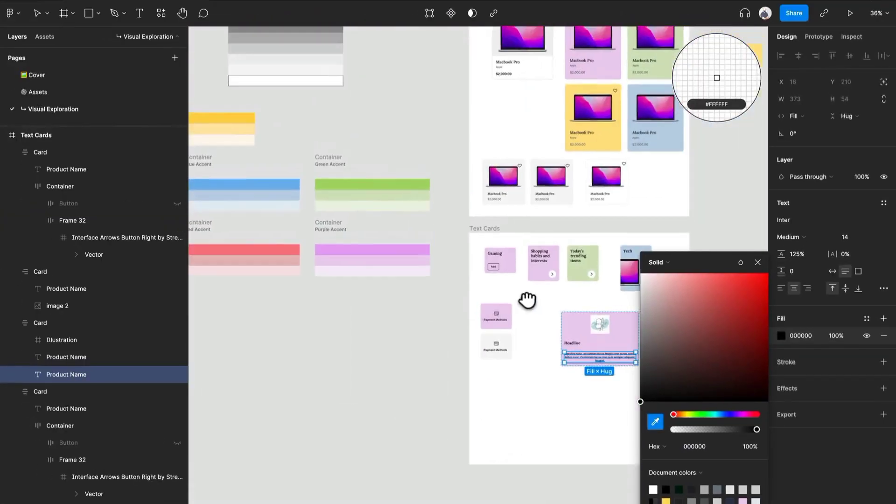
left_click_drag(302, 125, 311, 162)
left_click_drag(377, 216, 400, 273)
key("Escape")
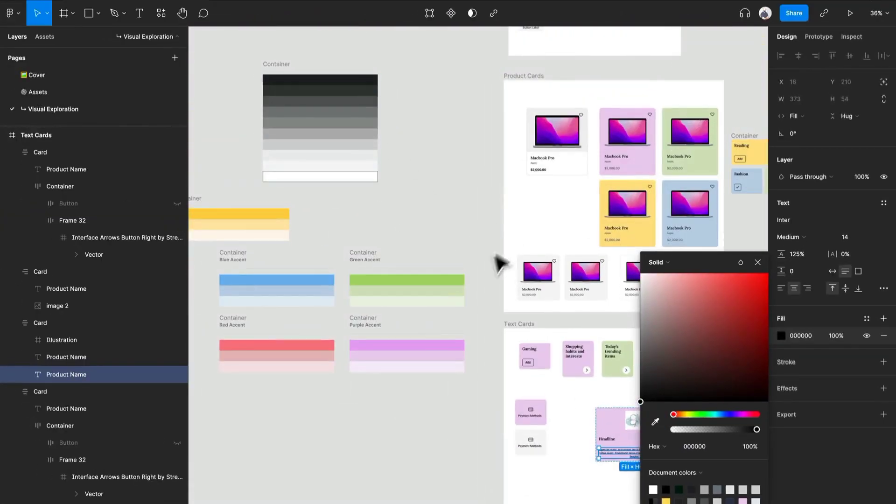
left_click_drag(501, 288, 344, 135)
scroll(517, 292, "up", 10)
scroll(521, 301, "down", 5)
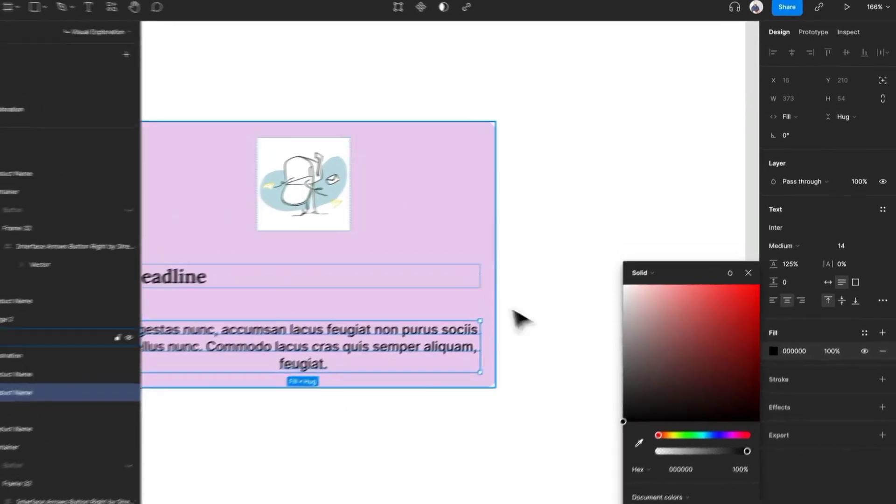
- Set the "Headline" card's paragraph text to Regular weight with a 150% line height
left_click(790, 237)
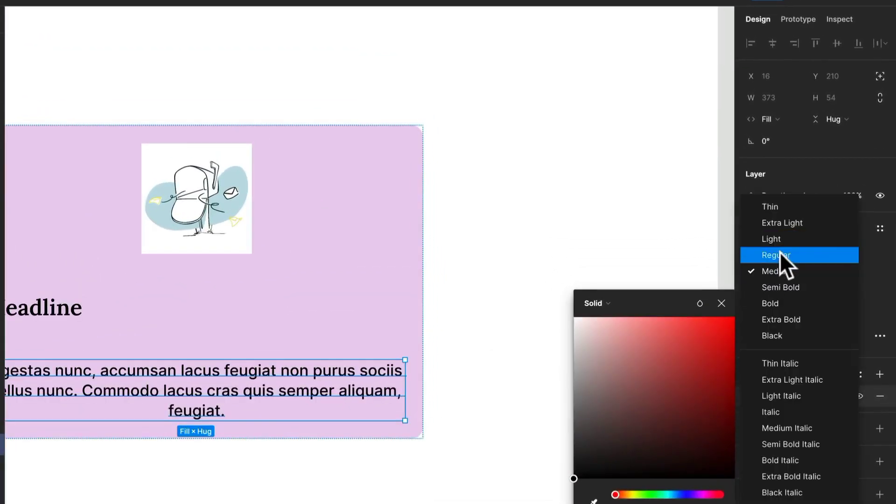
left_click(778, 252)
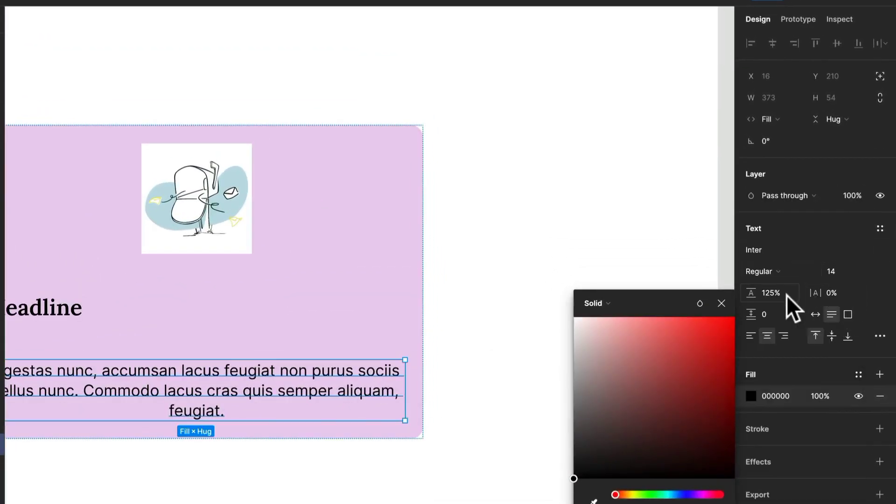
left_click(786, 295)
type("150")
key("Return")
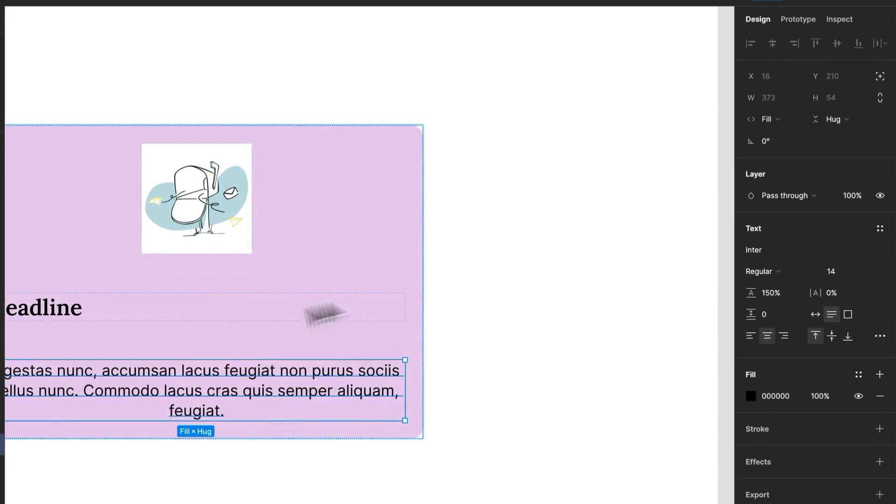
- Set the "Headline" title's font size to 28 and centre-align it
left_click_drag(159, 367, 280, 366)
left_click(208, 332)
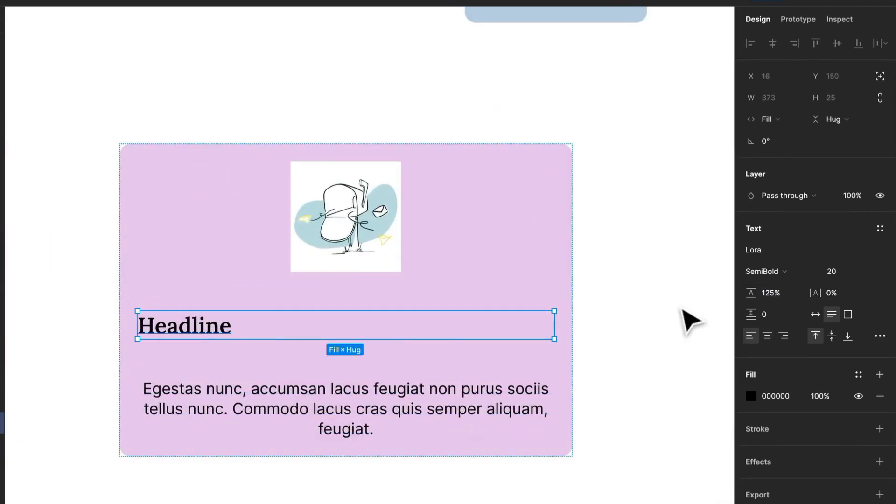
left_click(832, 271)
type("28")
key("Return")
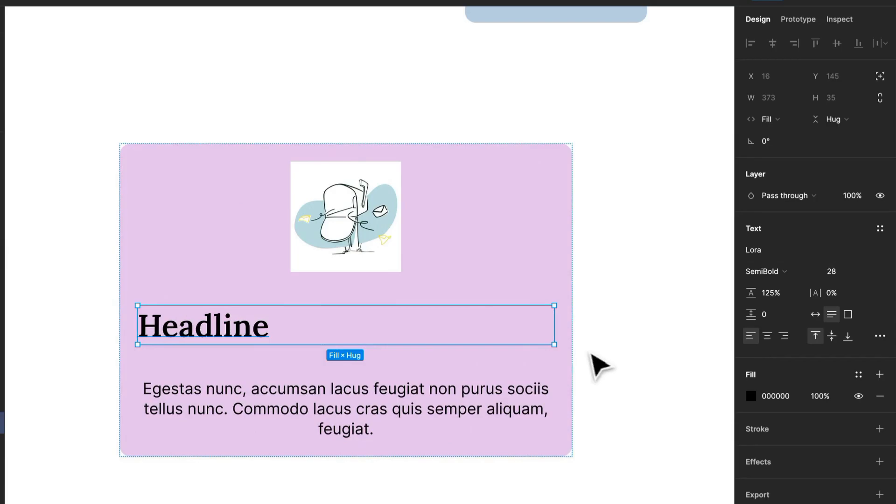
left_click(767, 336)
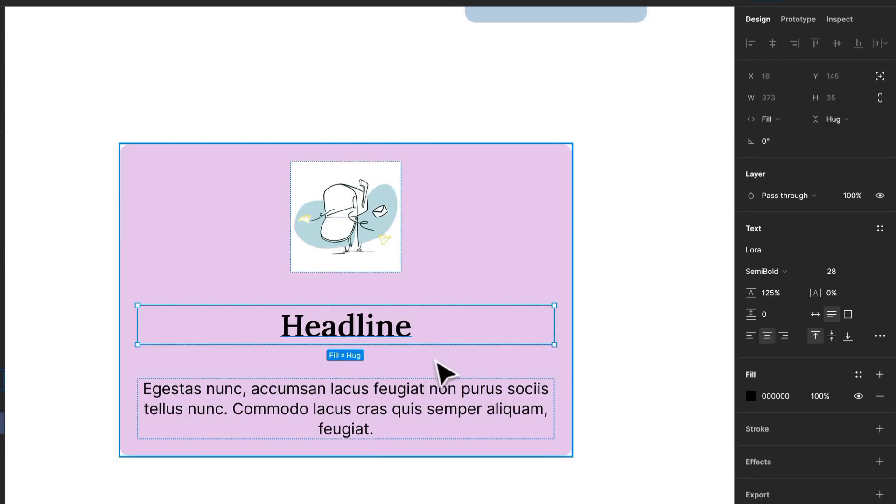
- Remove the white FFFFFF fill from all vector shapes of the mailbox illustration in the "Headline" card
key("Escape")
left_click(373, 256)
double_click(374, 257)
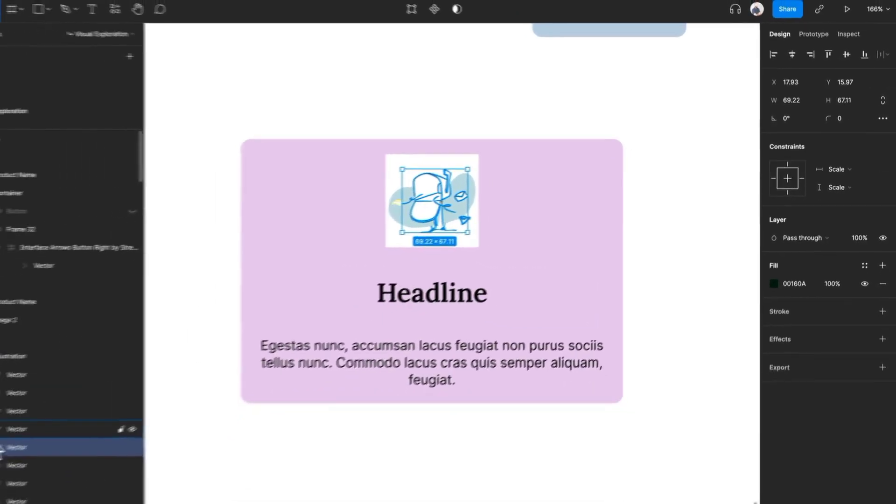
left_click(58, 345)
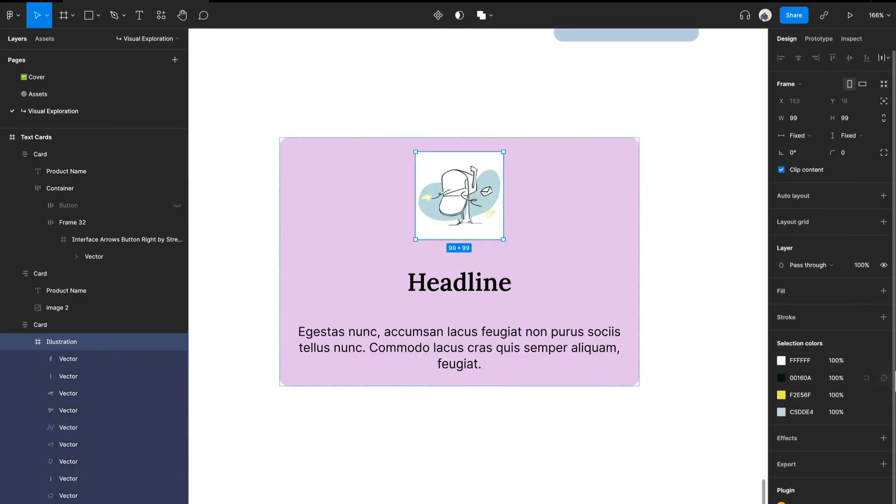
left_click(885, 361)
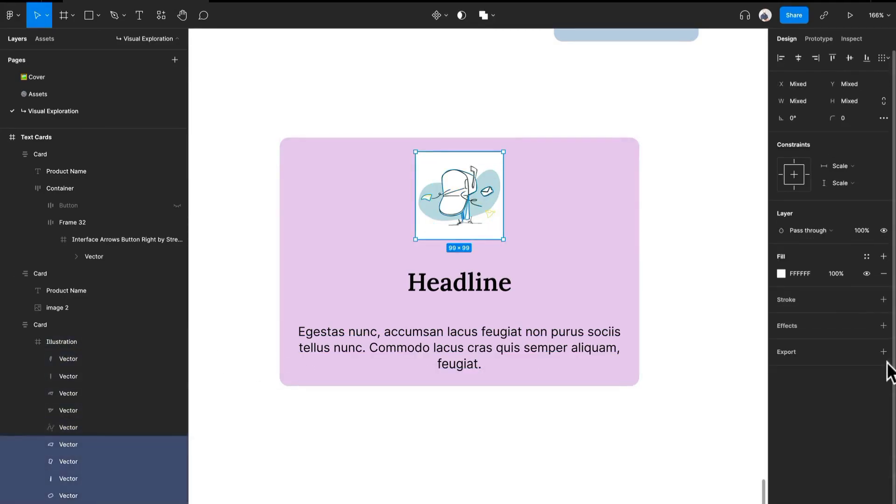
left_click(884, 274)
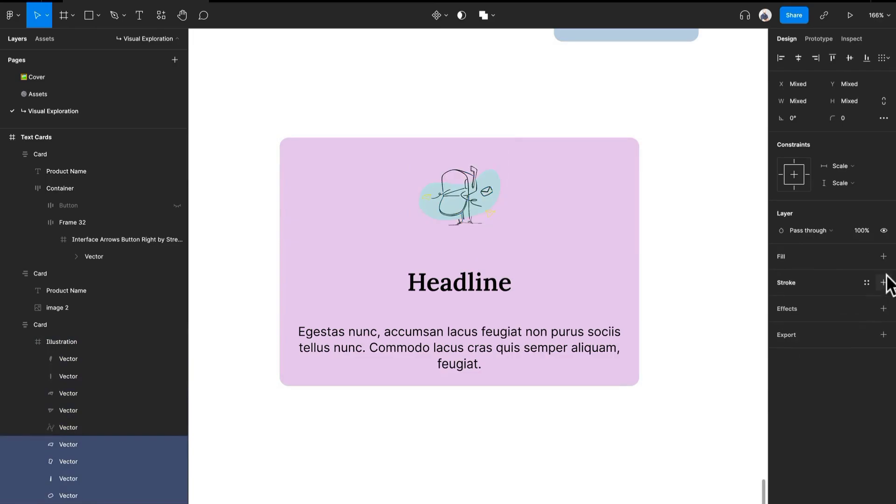
- Recolour the "Headline" card's background with the Tech card's blue, C1D3E5
left_click(637, 224)
key("i")
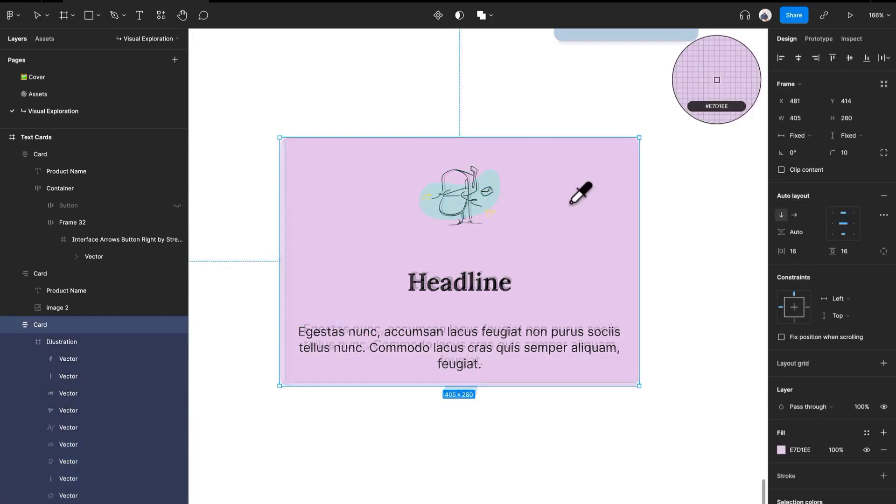
scroll(582, 194, "down", 5)
left_click(586, 156)
- Recolour the C5DDE4 shape of the "Headline" card's illustration with the lightest Blue Accent swatch, E6EEF5
scroll(571, 185, "up", 10)
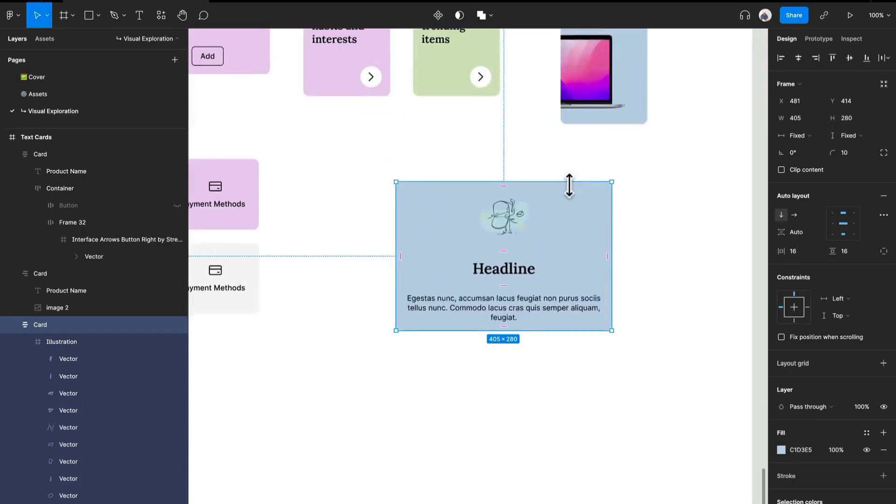
left_click(481, 249)
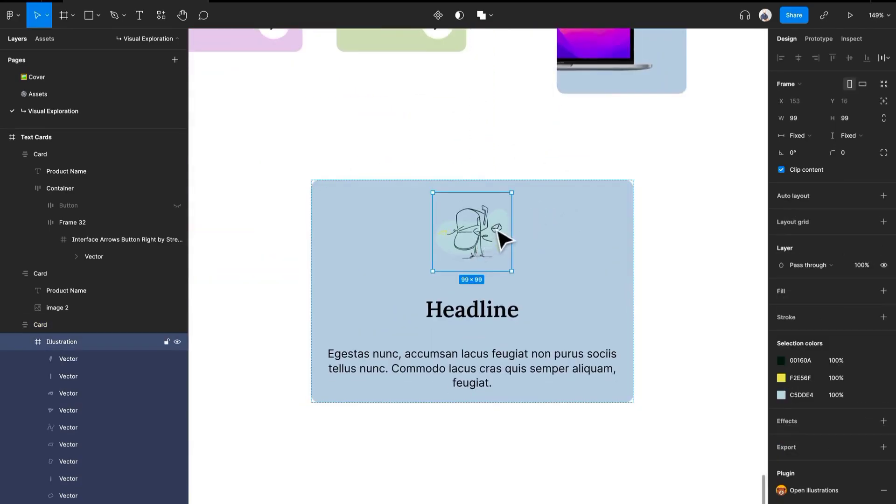
left_click(781, 395)
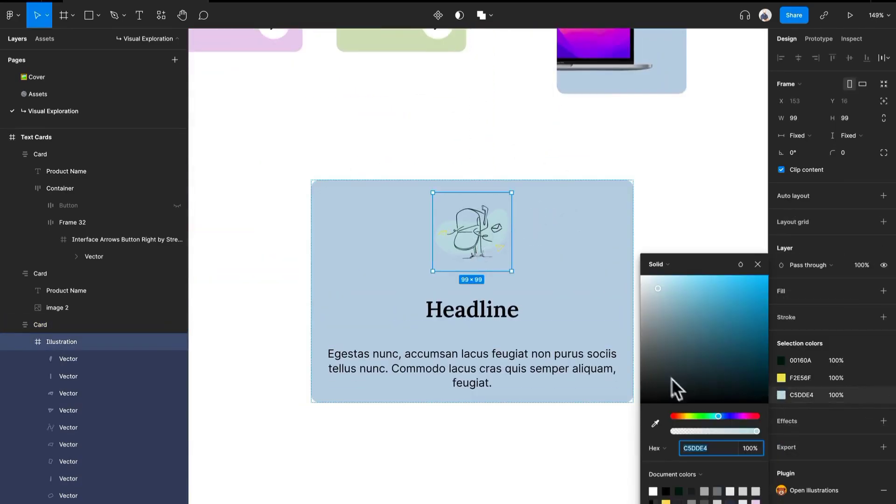
left_click(655, 423)
scroll(566, 296, "down", 6)
scroll(394, 160, "left", 5)
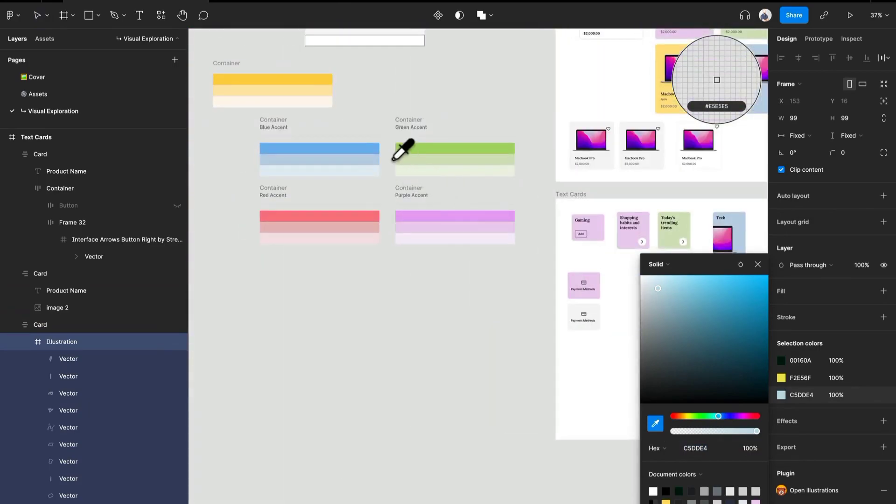
left_click(362, 172)
scroll(364, 230, "right", 5)
scroll(551, 299, "up", 8)
scroll(551, 299, "up", 5)
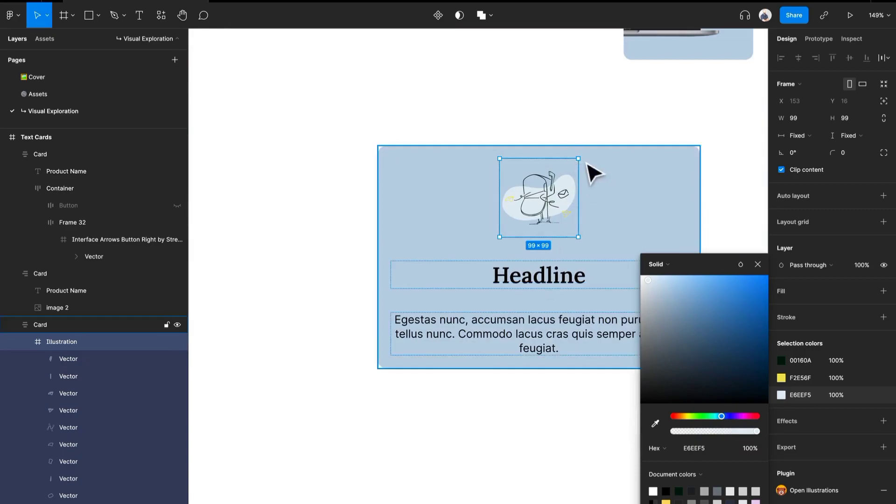
- Enlarge the mailbox illustration in the "Headline" card to 175 × 175
left_click_drag(578, 159, 609, 154)
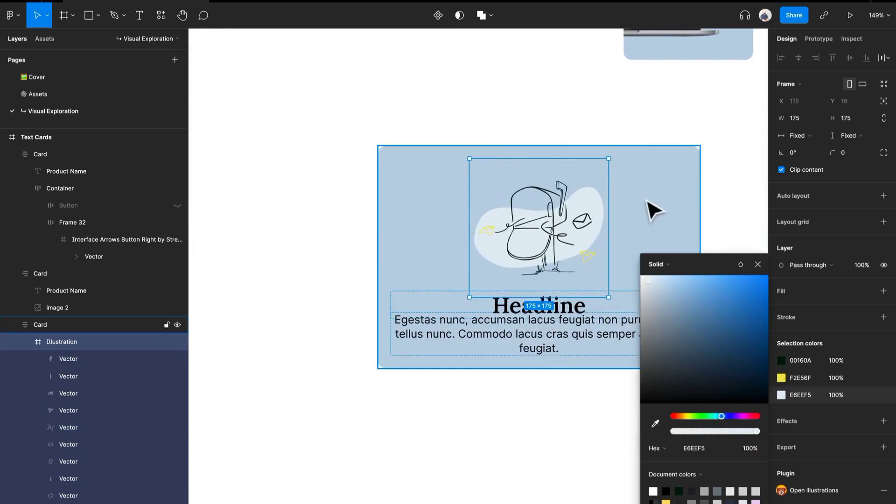
left_click(651, 200)
scroll(639, 182, "down", 2)
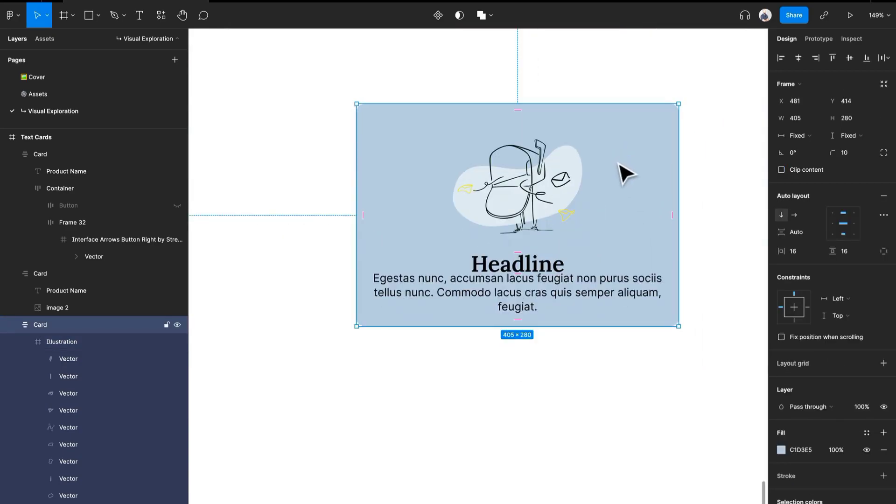
- Copy the wide dark-outlined "Button Label" button from the Buttons frame
scroll(515, 217, "down", 10)
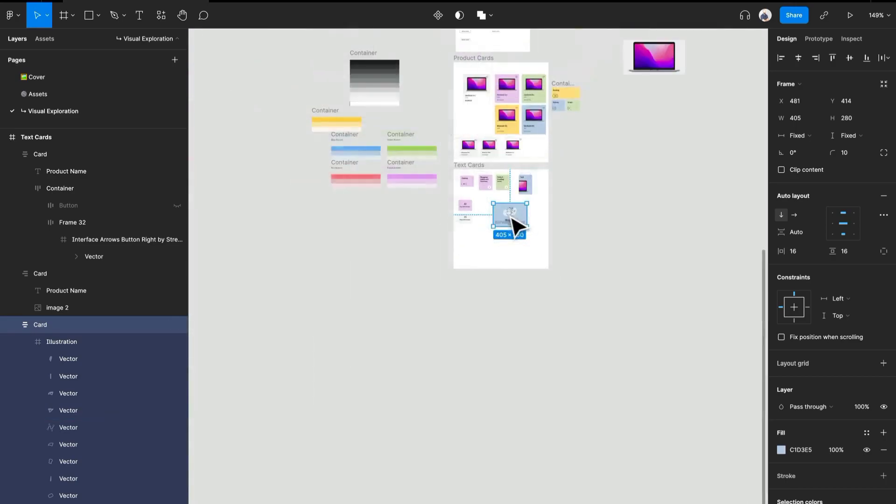
scroll(438, 159, "up", 7)
scroll(490, 337, "up", 3)
scroll(495, 344, "up", 5)
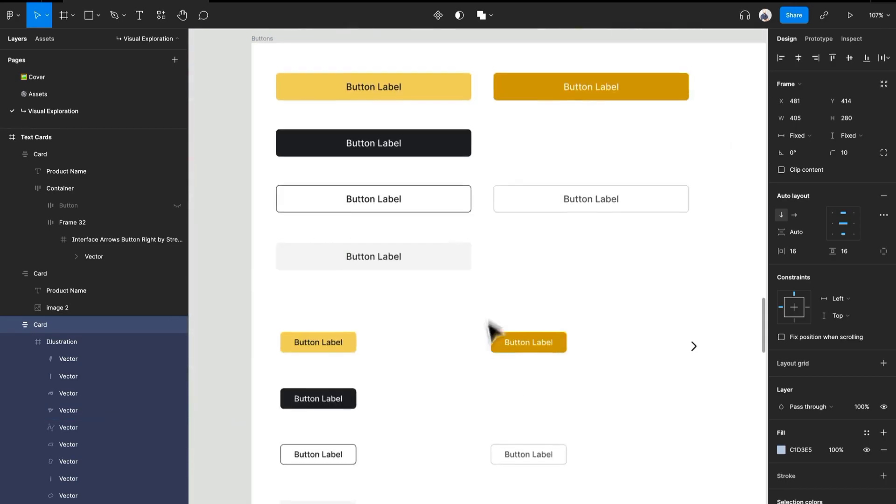
left_click(462, 266)
scroll(464, 280, "down", 5)
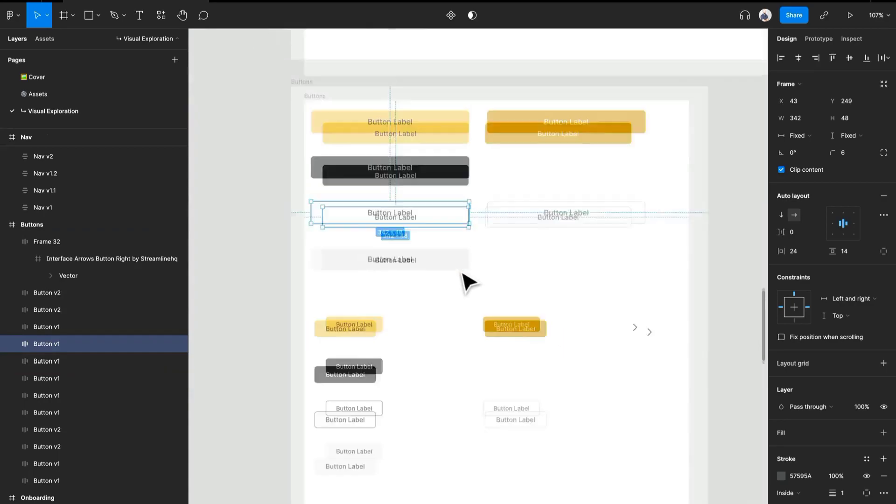
scroll(490, 340, "down", 6)
scroll(485, 322, "down", 10)
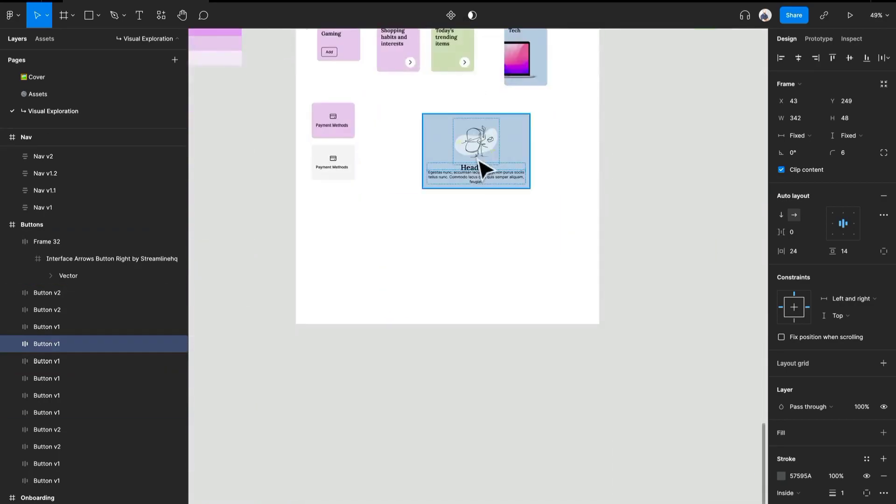
left_click(481, 163)
key("super+v")
key("super+z")
key("super+v")
key("super+z")
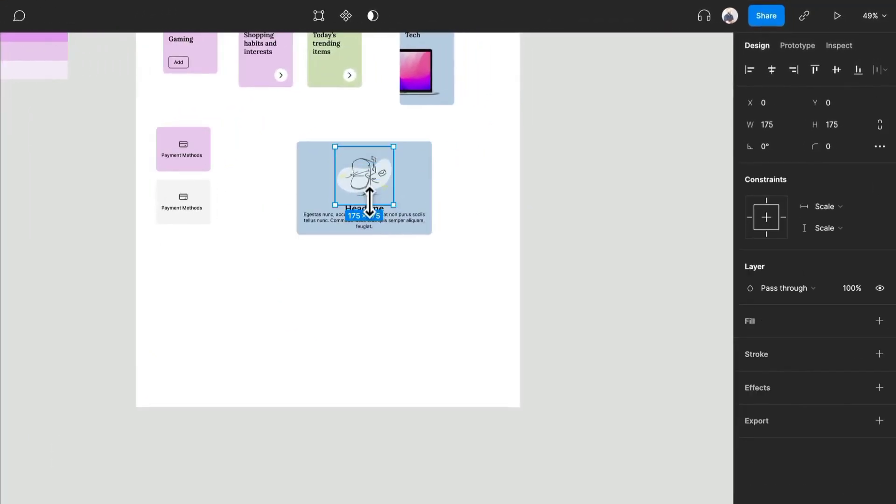
- Paste the copied button below the paragraph in the "Headline" card and extend the card's height to 398
left_click(430, 189)
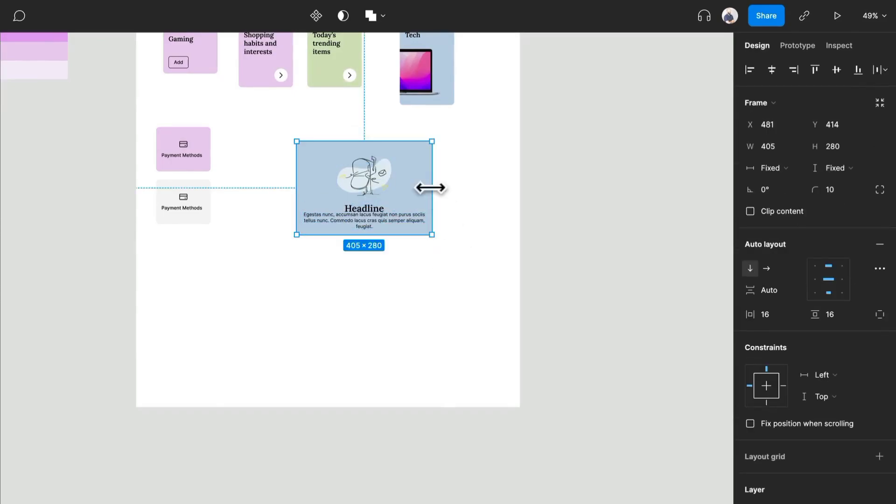
key("super+v")
left_click(424, 246)
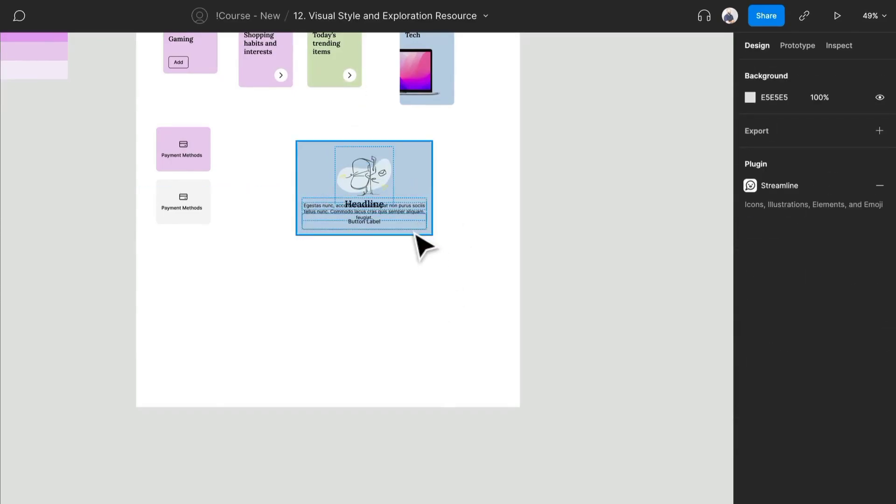
left_click(416, 233)
left_click_drag(411, 241, 411, 276)
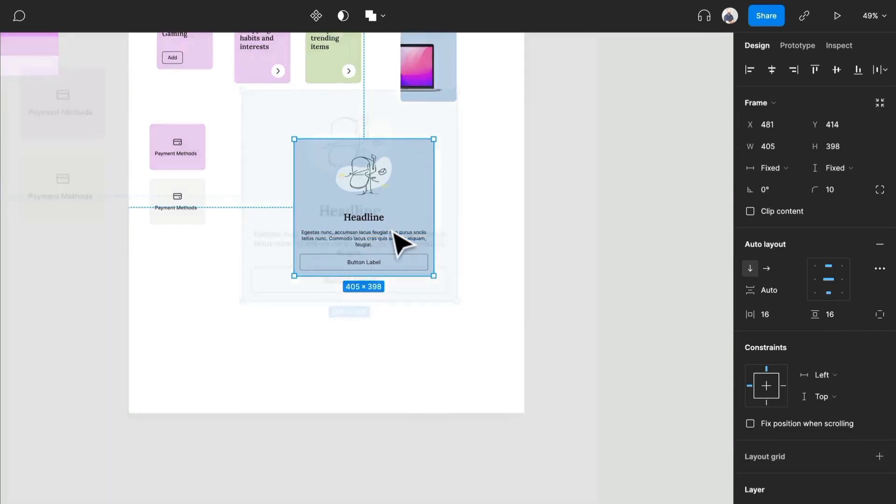
- Remove the stroke from the "Headline" card's button and give it a white FFFFFF fill
scroll(401, 243, "up", 5)
left_click(378, 316)
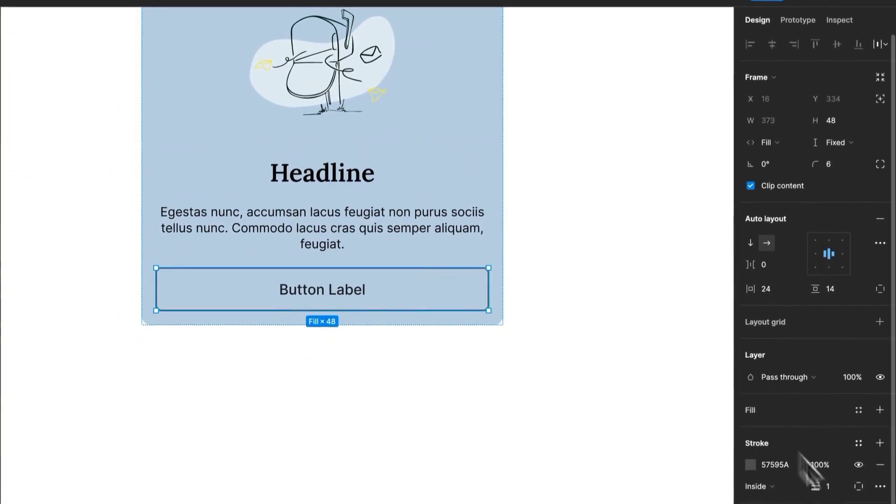
left_click(879, 460)
left_click(879, 405)
scroll(413, 259, "down", 2)
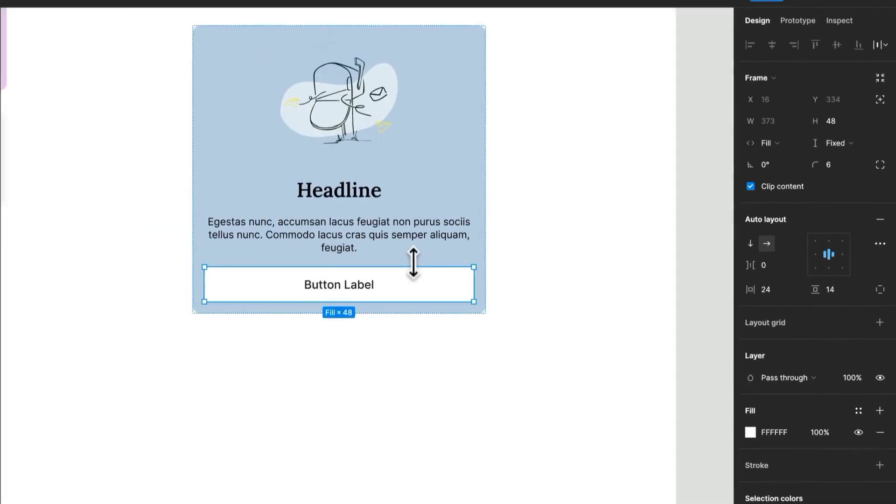
- Narrow the "Headline" card to a width of 326
left_click(483, 228)
left_click_drag(481, 188, 423, 218)
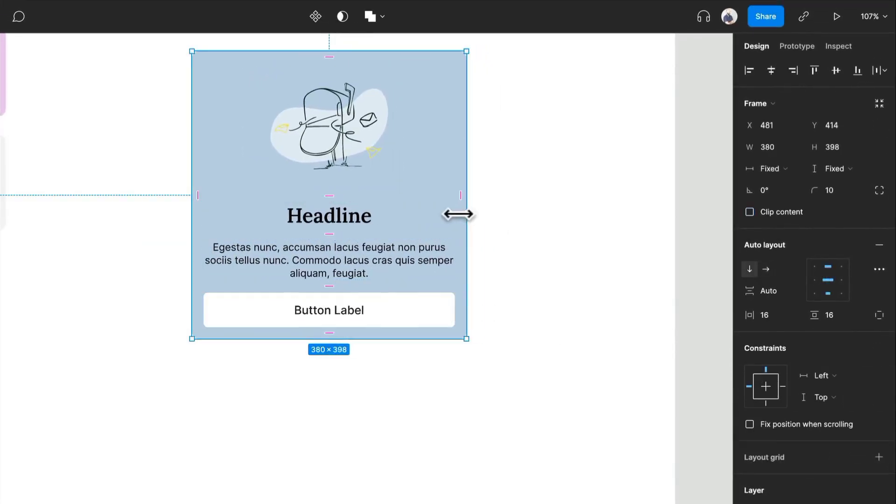
double_click(321, 154)
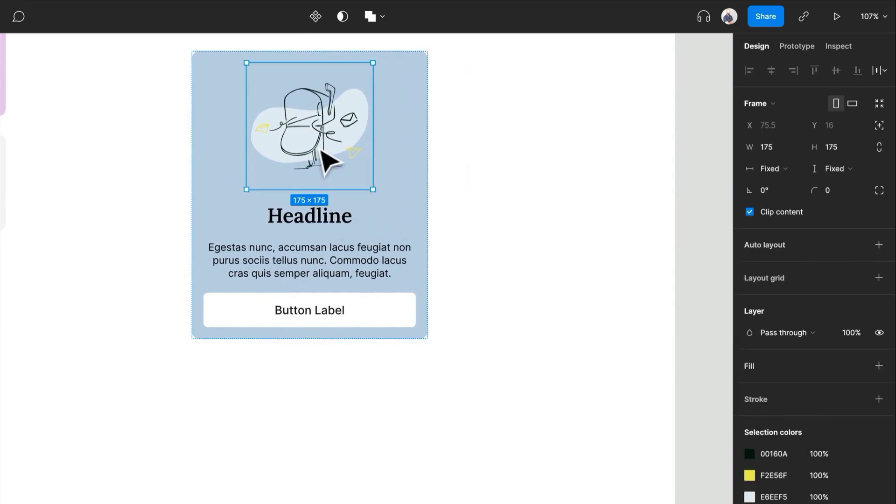
key("Escape")
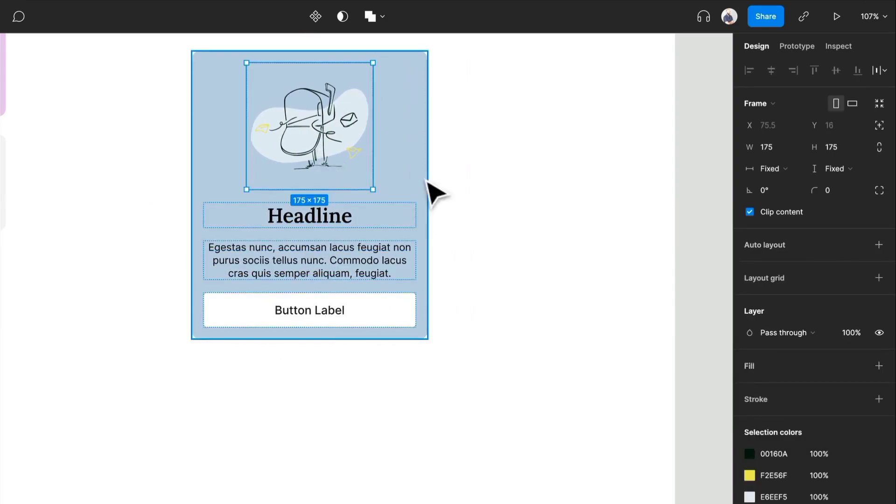
- Wrap the "Headline" title and its paragraph in a vertical auto layout with a spacing of 12
left_click(354, 224)
left_click(341, 265, "shift")
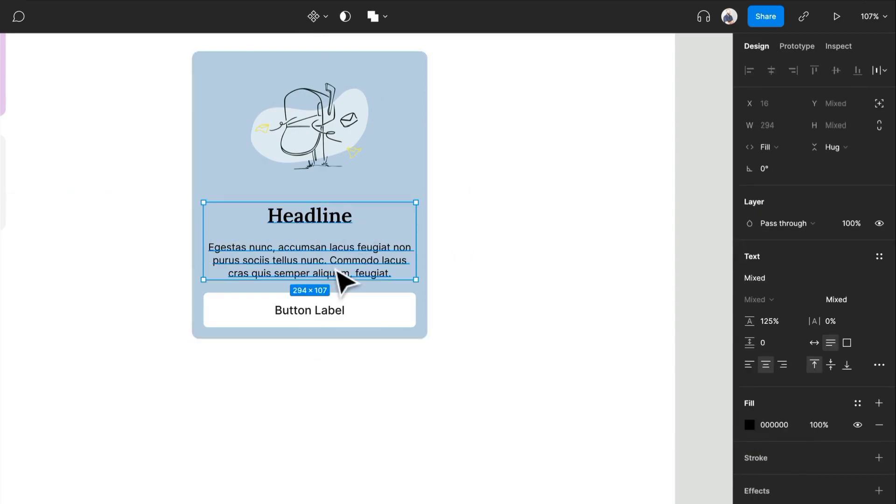
key("shift+a")
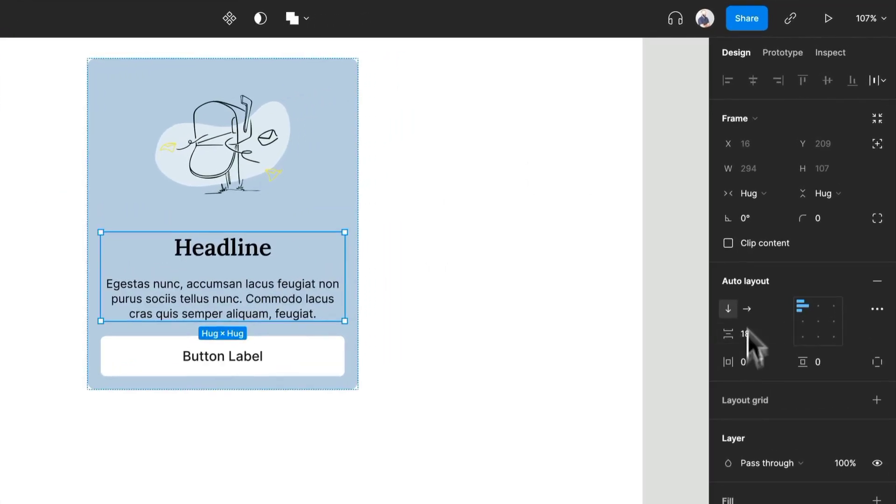
left_click(754, 334)
type("1")
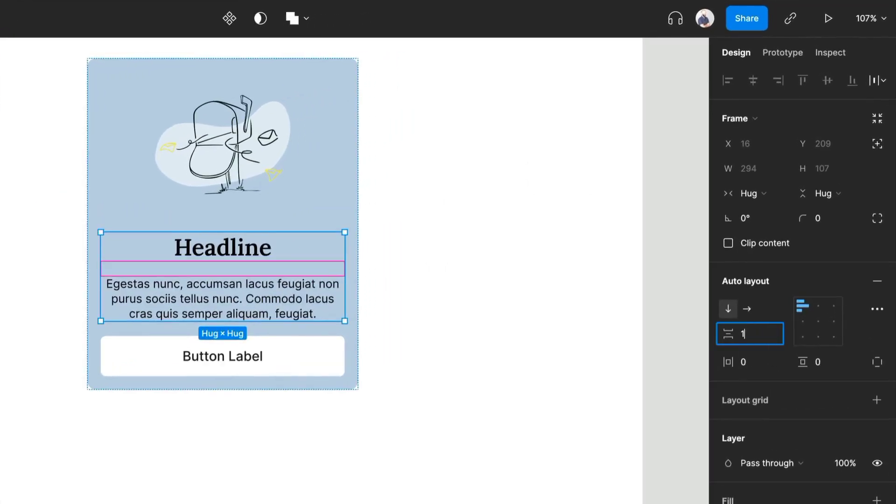
type("2")
key("Return")
- Change the "Headline" card's paragraph text colour to dark grey 494949
left_click(342, 204)
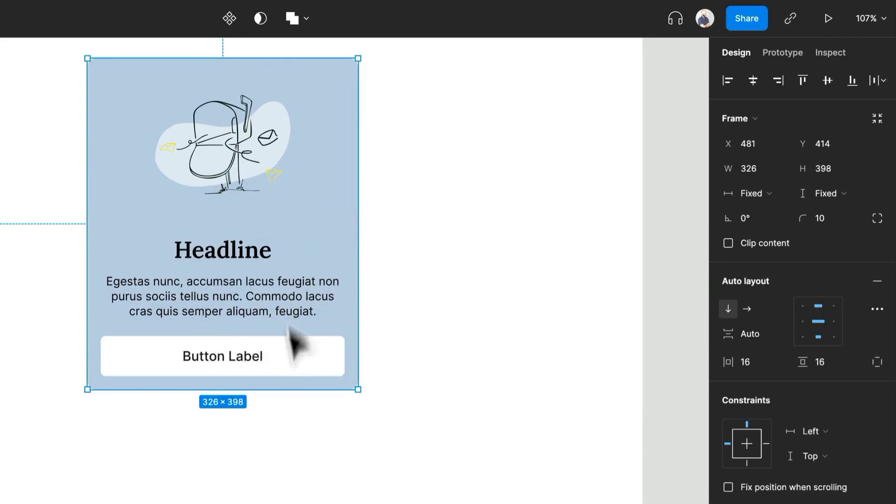
left_click(296, 316)
left_click(257, 319)
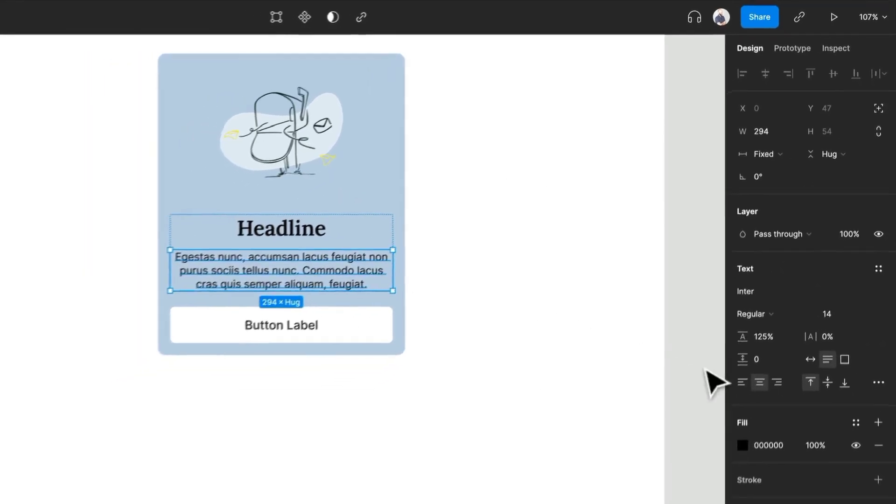
left_click(748, 423)
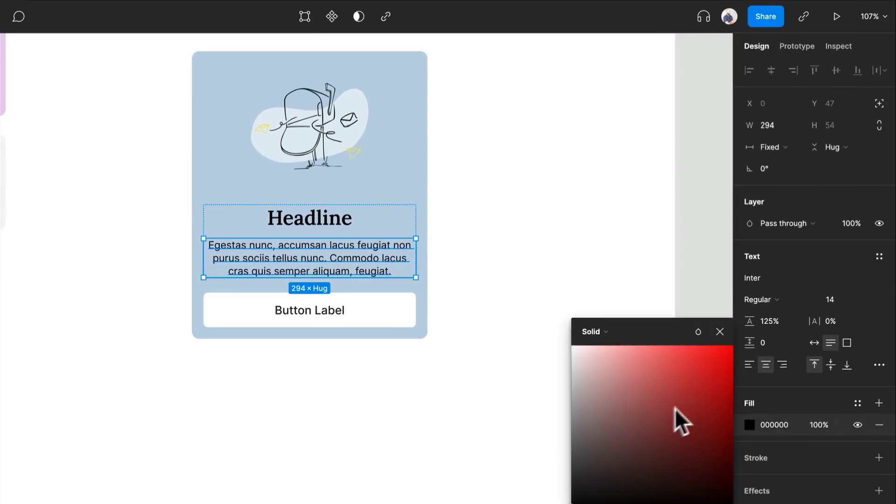
left_click(582, 416)
left_click_drag(569, 445, 557, 468)
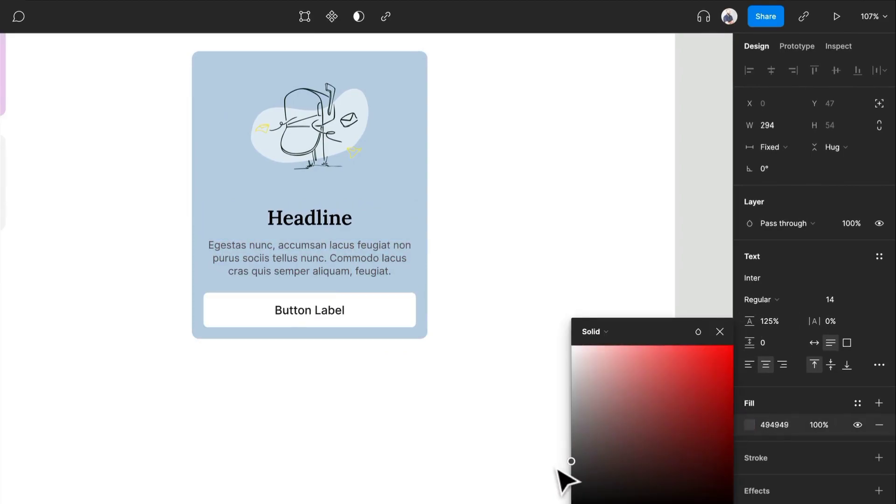
- Set the "Headline" card's horizontal and vertical auto layout padding to 32
left_click(422, 138)
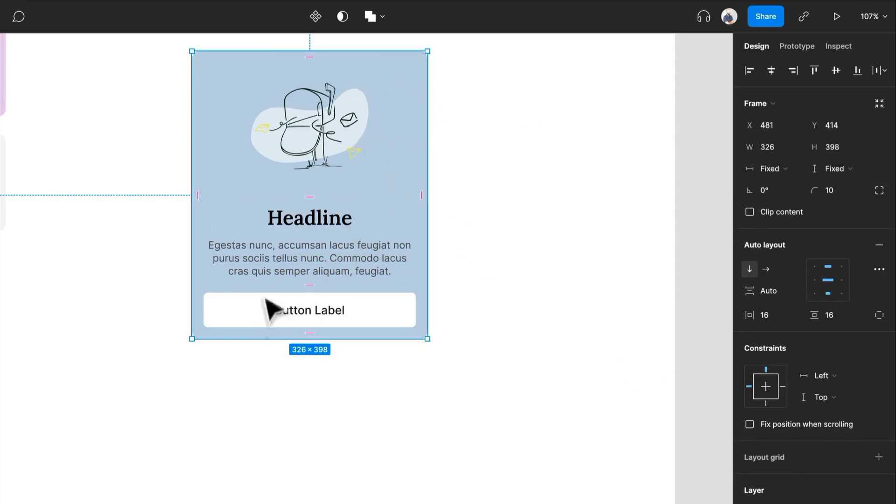
left_click(770, 314)
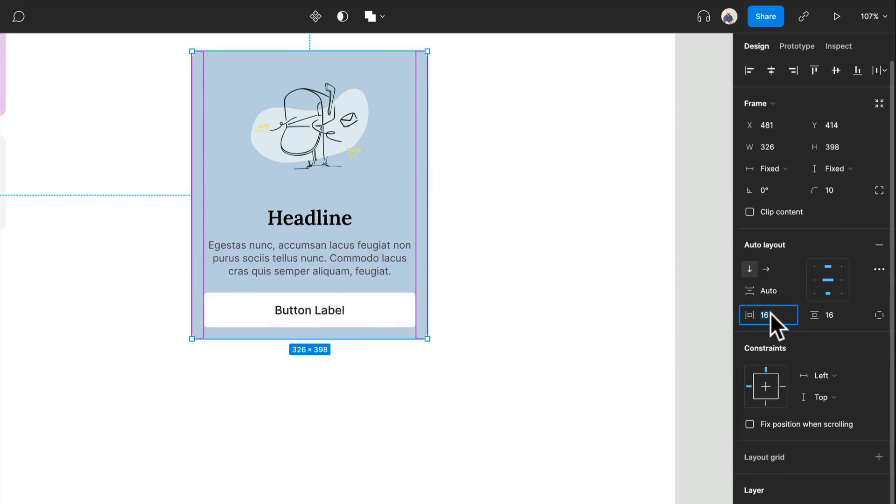
type("32")
left_click(835, 315)
type("32")
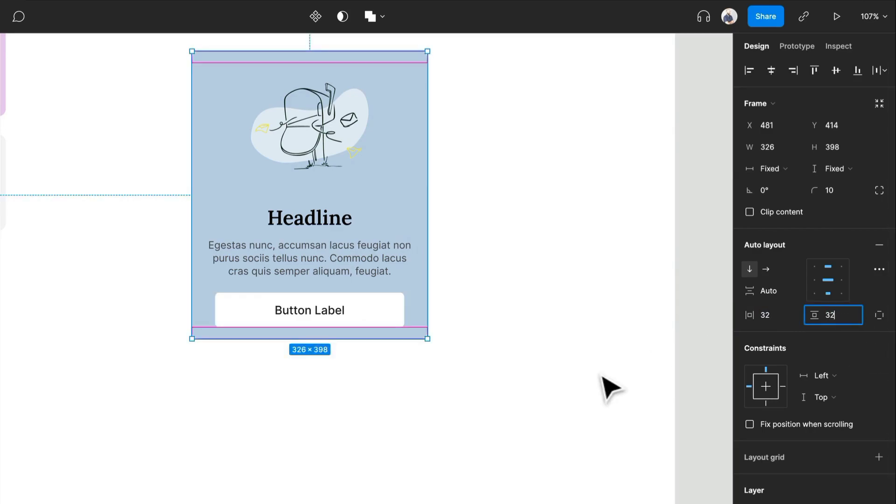
key("Return")
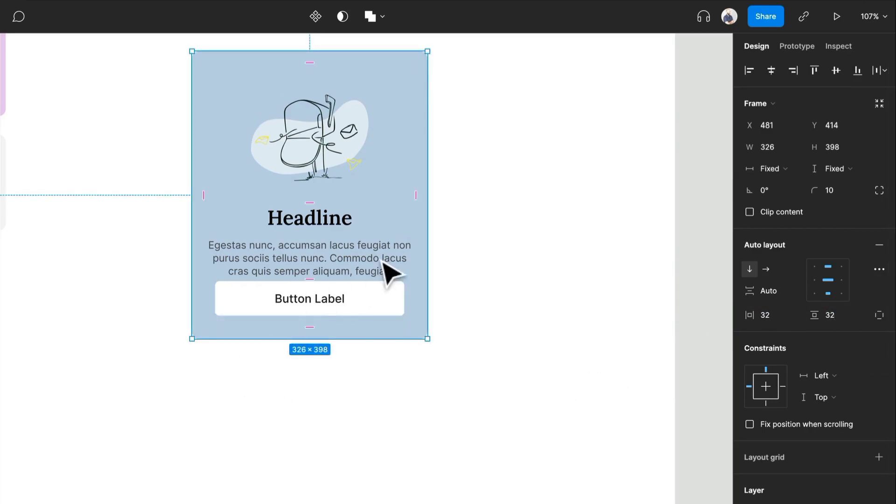
- Switch the "Headline" card's auto layout spacing mode to Packed and set the spacing between items to 16
left_click(879, 269)
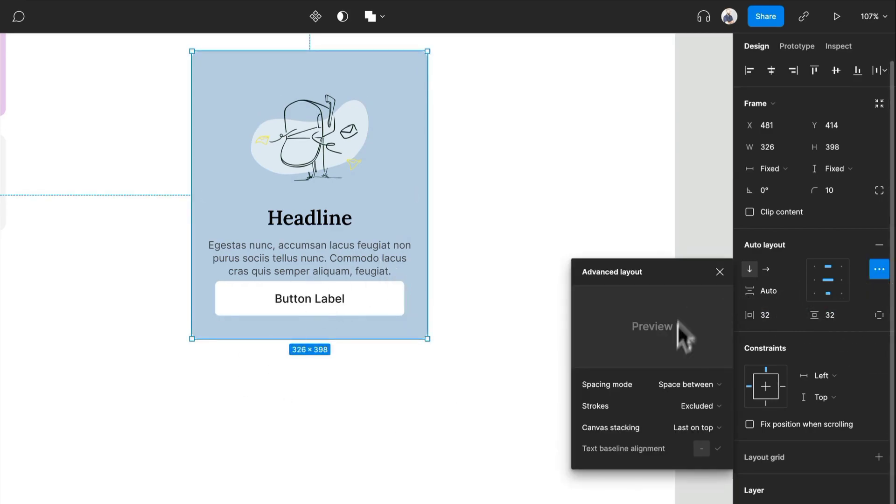
left_click(680, 382)
left_click(672, 367)
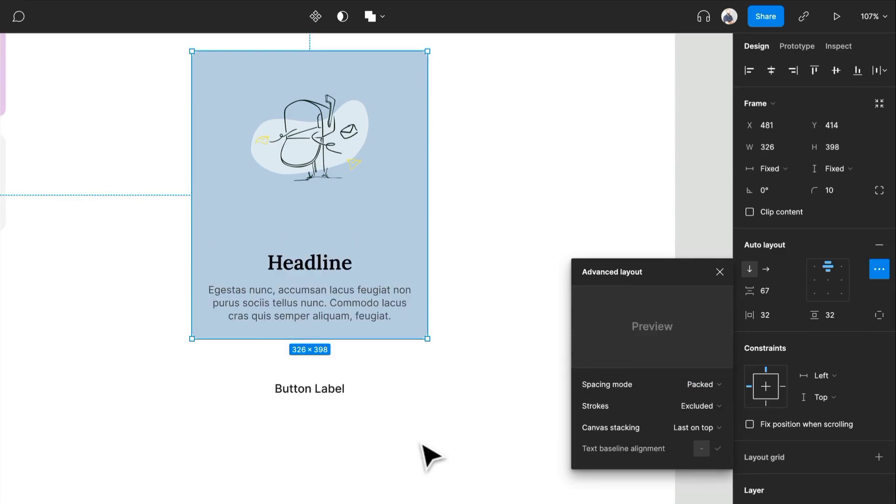
left_click(422, 445)
left_click(400, 335)
left_click(764, 290)
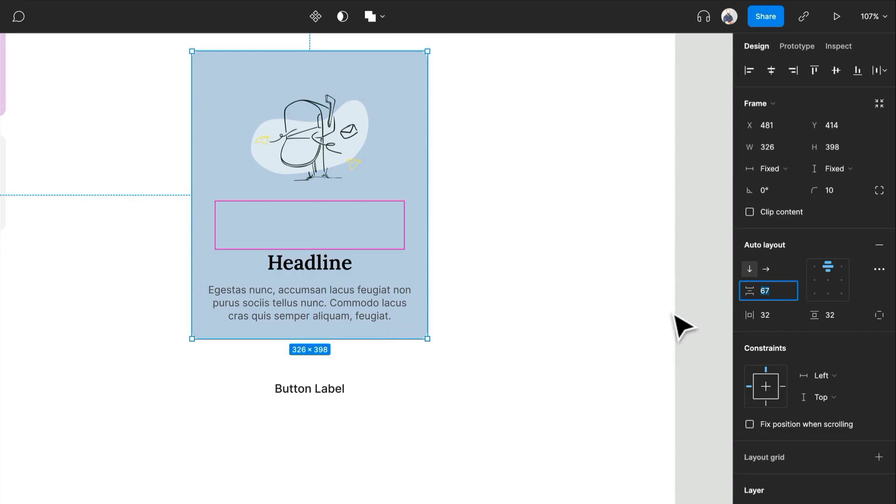
key("Return")
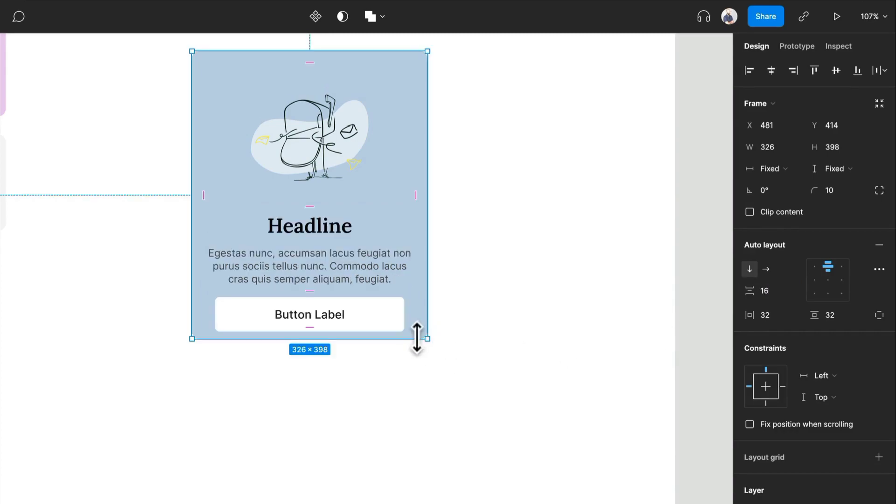
- Set the "Headline" card's vertical resizing to hug its contents
left_click(822, 169)
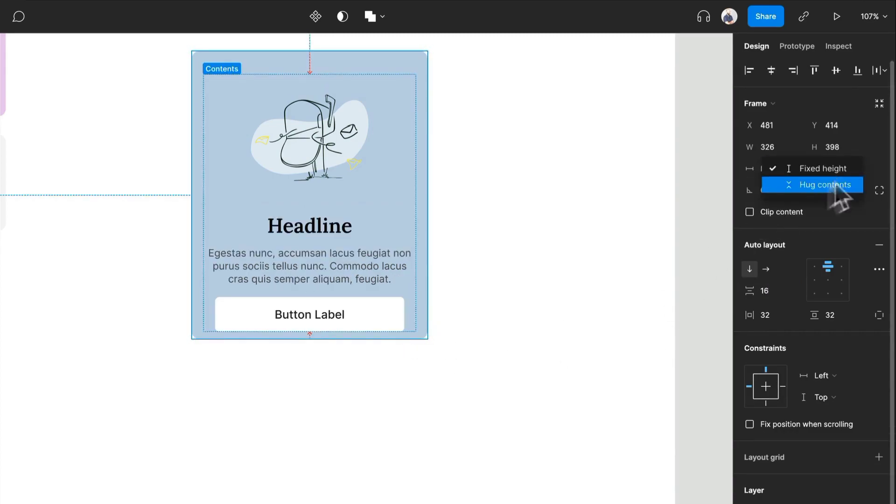
left_click(837, 182)
left_click(574, 344)
- Move the "Headline" card closer to the Payment Methods cards, to about X 314, Y 362 in the Text Cards frame
scroll(491, 268, "down", 5)
scroll(490, 269, "up", 3)
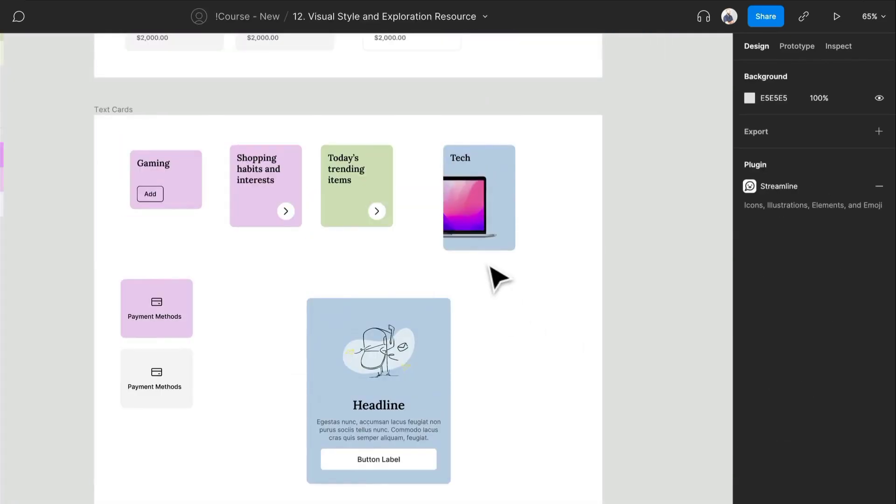
left_click_drag(426, 366, 350, 340)
scroll(354, 342, "down", 2)
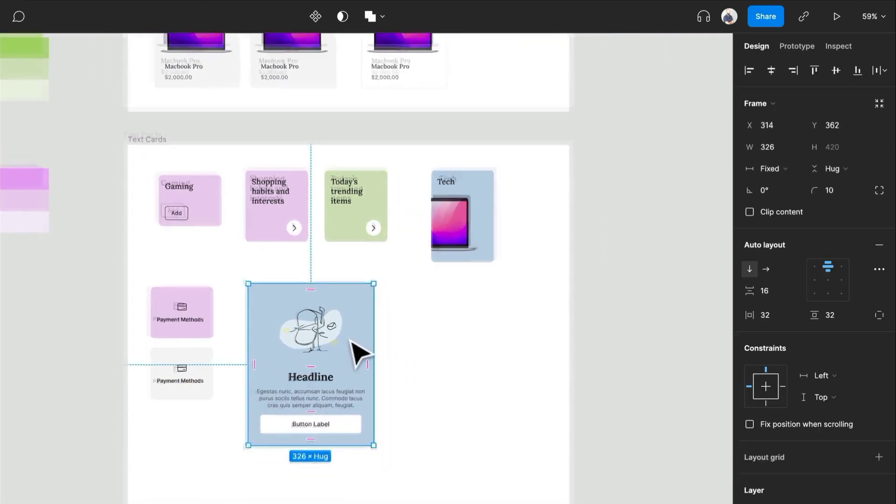
key("i")
scroll(382, 345, "up", 2)
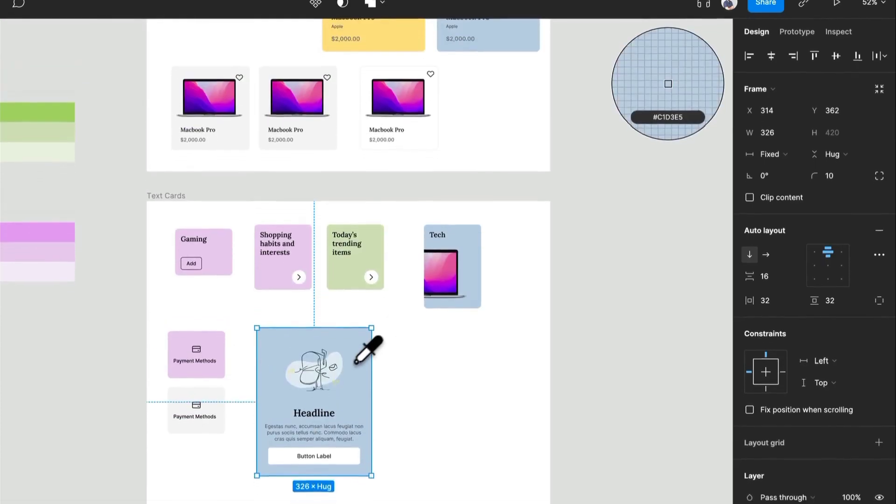
key("Escape")
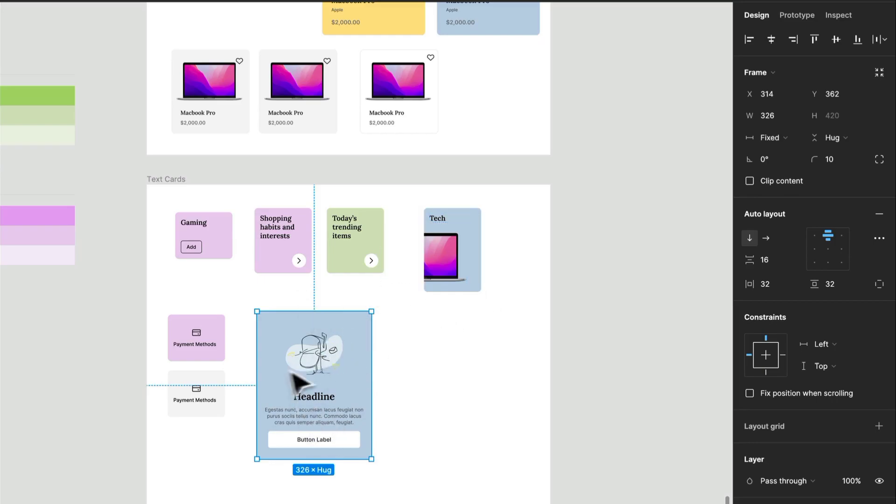
scroll(264, 400, "up", 5)
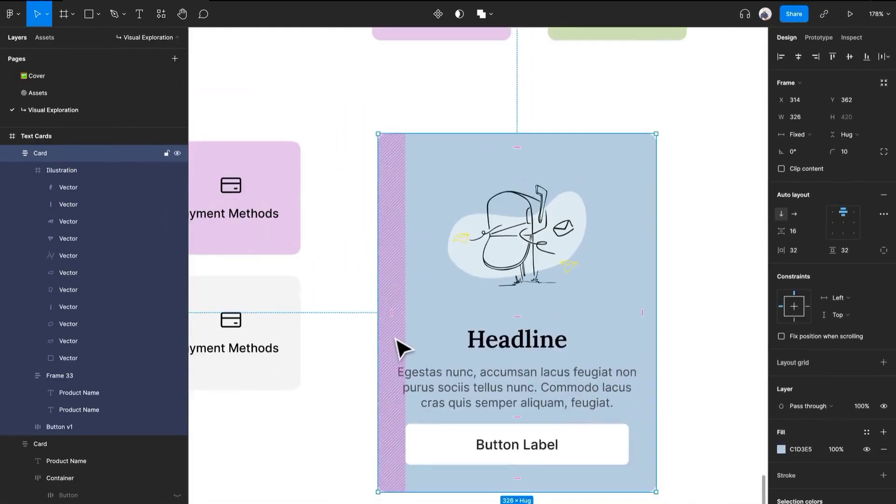
scroll(417, 327, "down", 3)
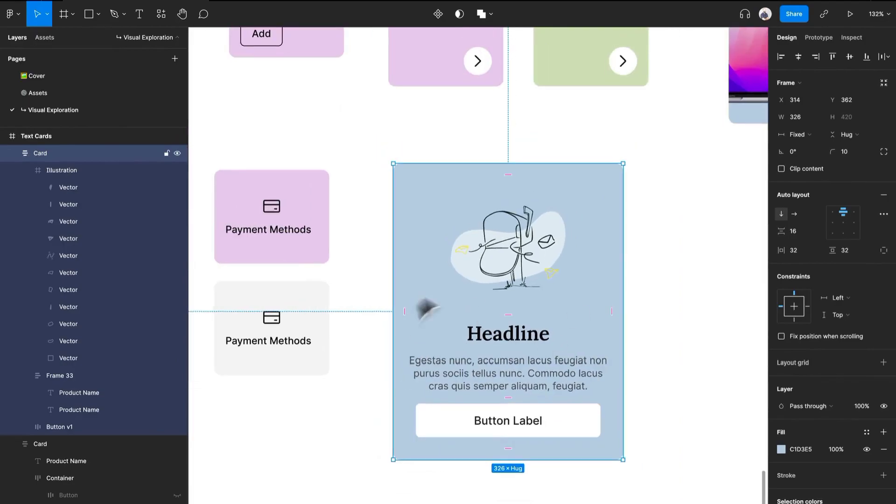